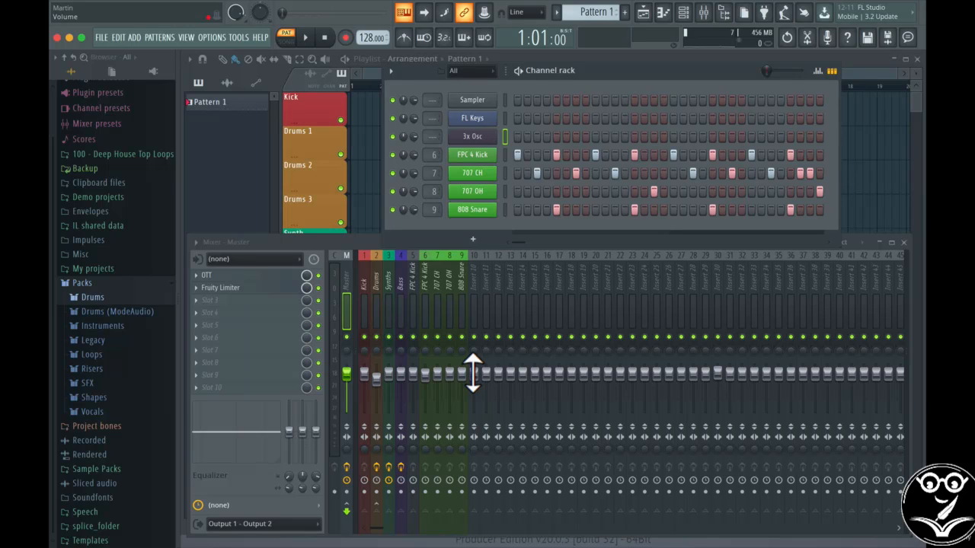
Inspect the oscillator waveform settings of the 3x Osc channel and close the plugin.
click(479, 140)
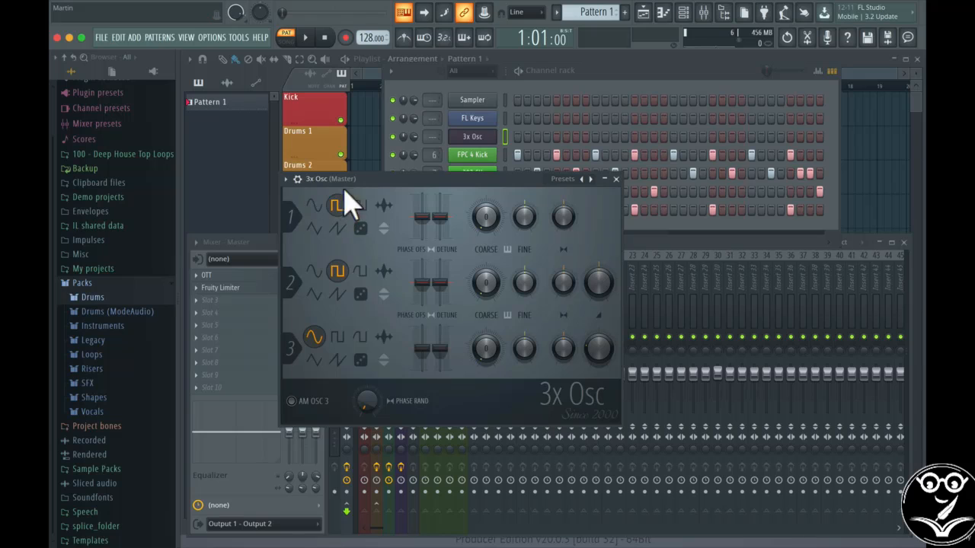
click(616, 178)
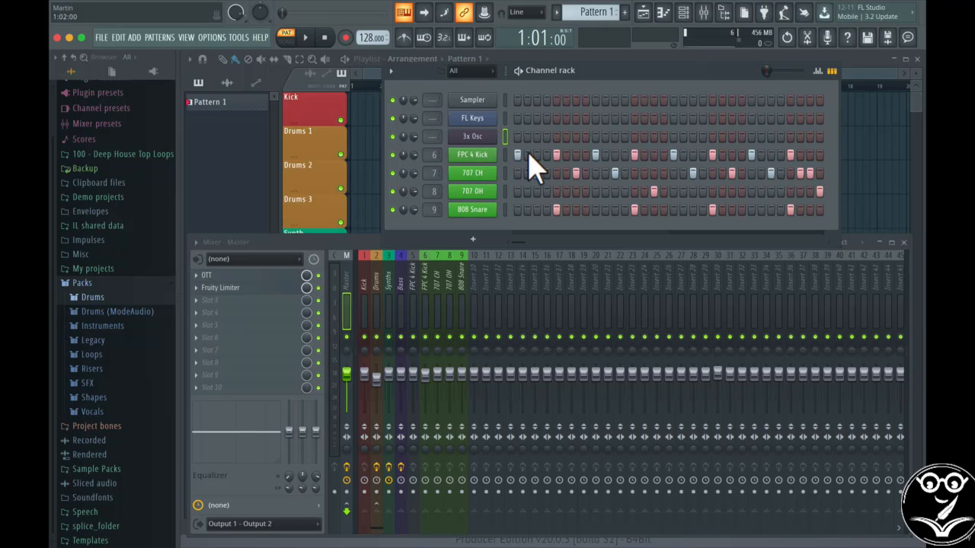
click(537, 173)
In the 3x Osc piano roll, add four spaced F#3 notes and an ending A3 in bar 1, checking them with playback.
right_click(492, 140)
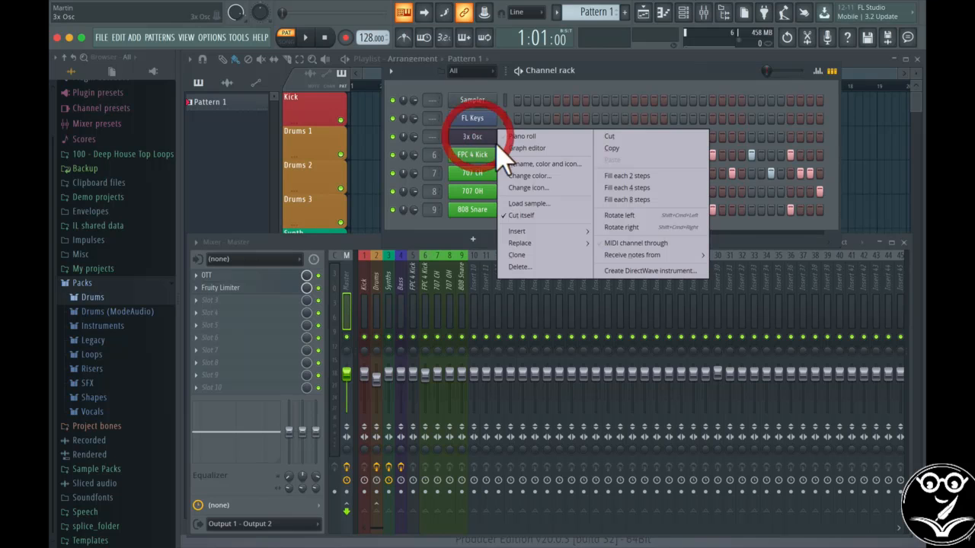
click(519, 137)
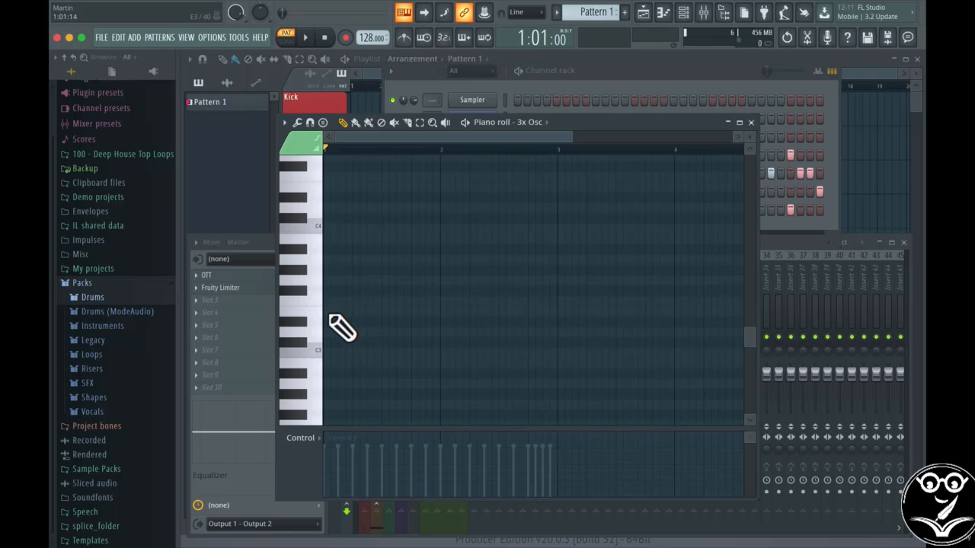
mouse_move(338, 325)
mouse_down()
mouse_move(342, 301)
mouse_move(340, 308)
mouse_up()
click(349, 291)
key(space)
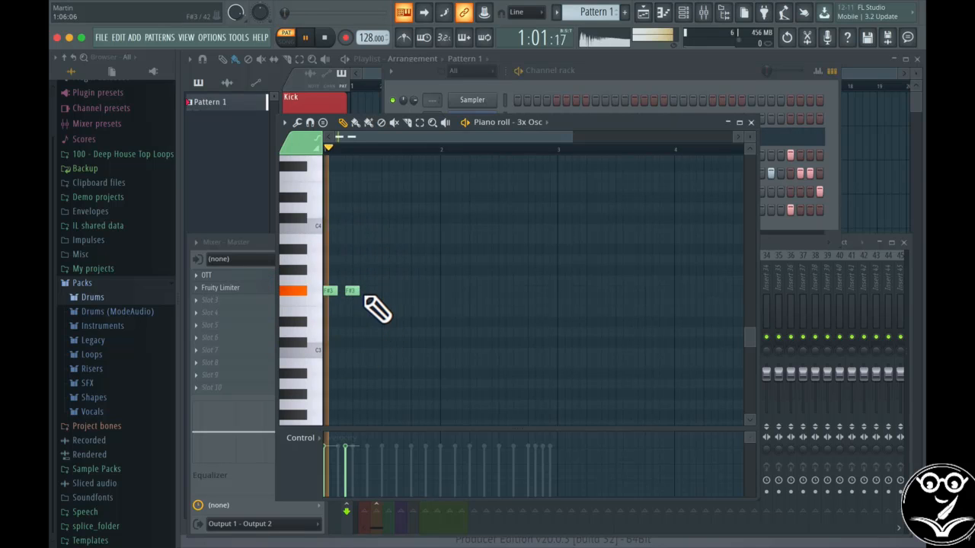
click(373, 292)
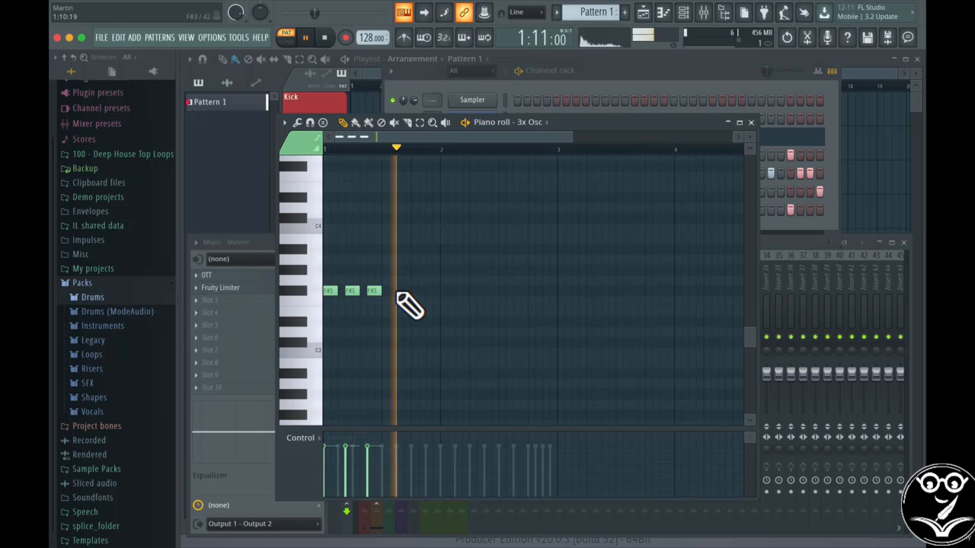
click(397, 292)
key(space)
click(428, 260)
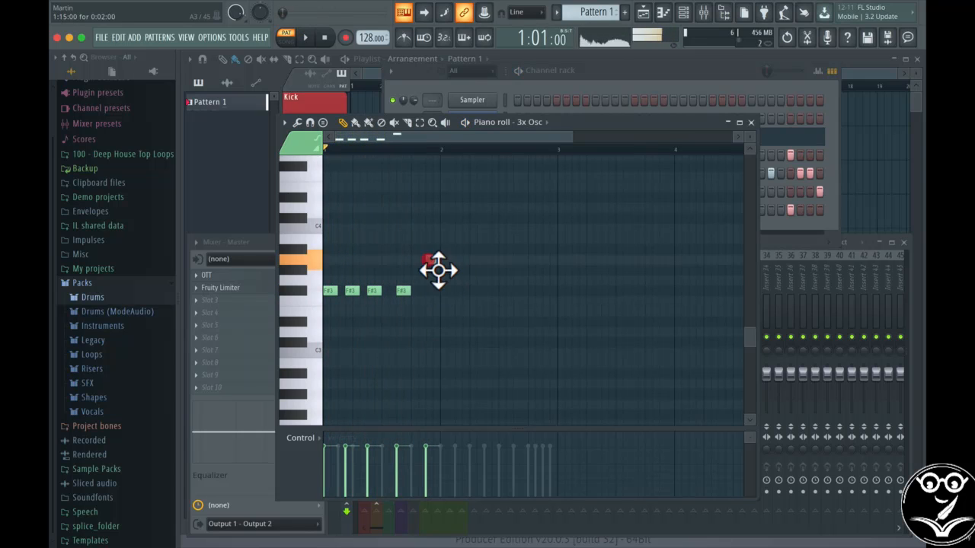
key(space)
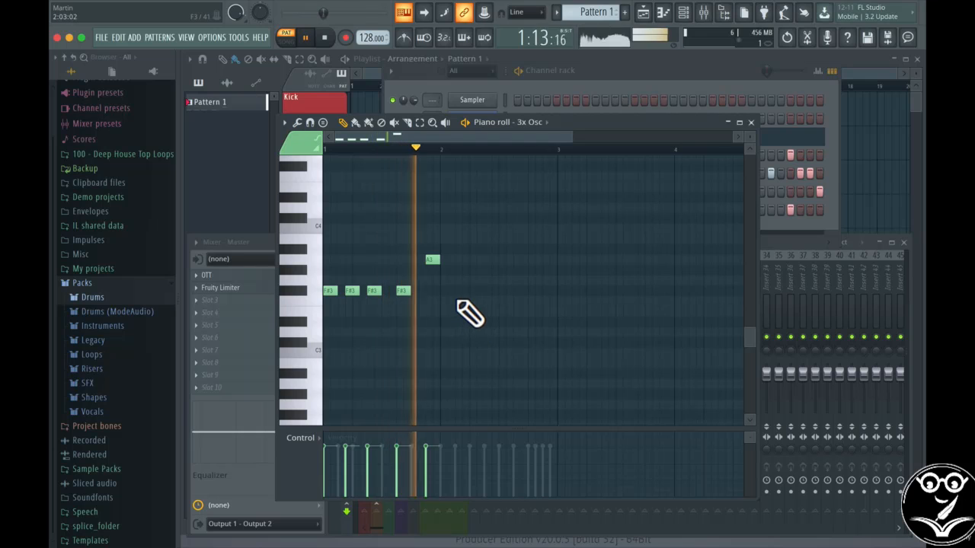
Fill bar 2 of the 3x Osc piano roll with four F#3 notes, an A3 and a B3, play it back, and close it.
click(446, 292)
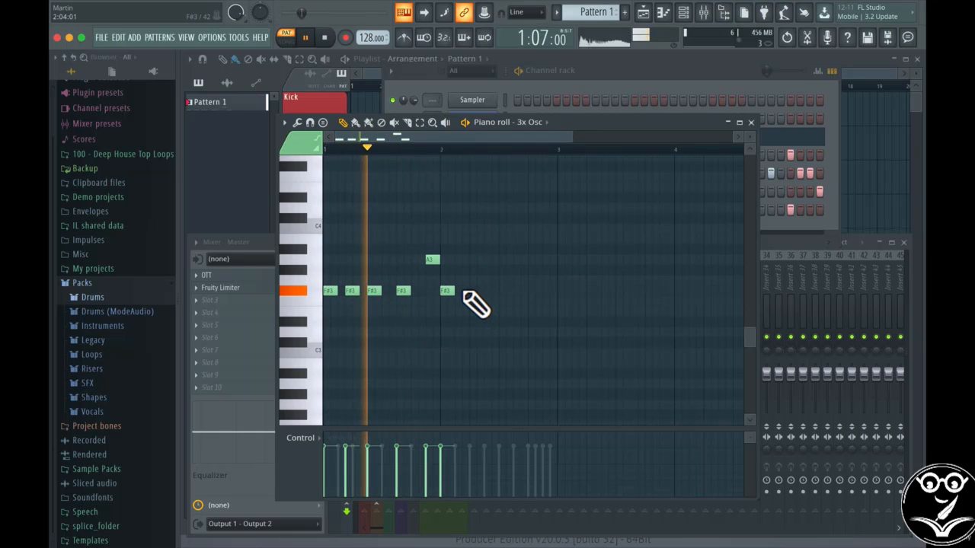
click(469, 291)
click(491, 291)
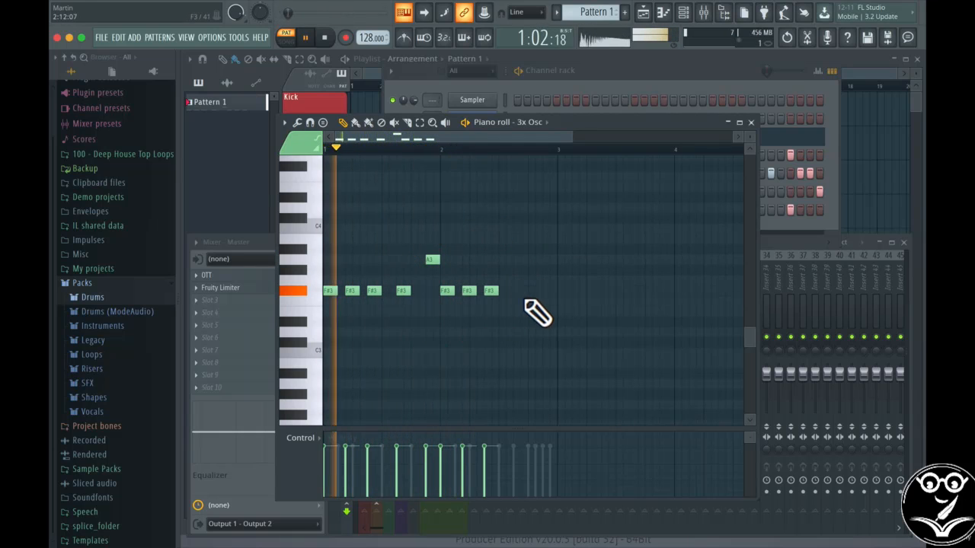
click(519, 292)
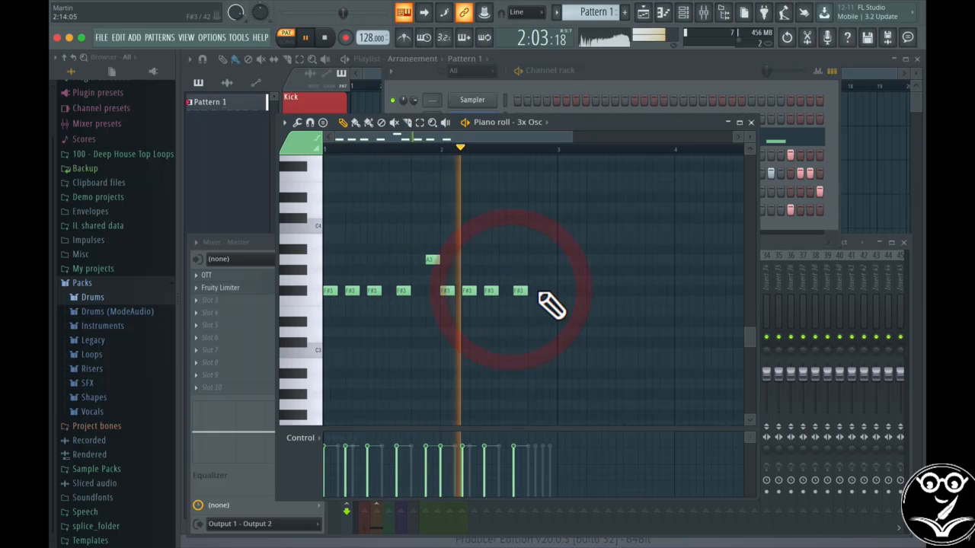
key(space)
click(535, 260)
click(548, 240)
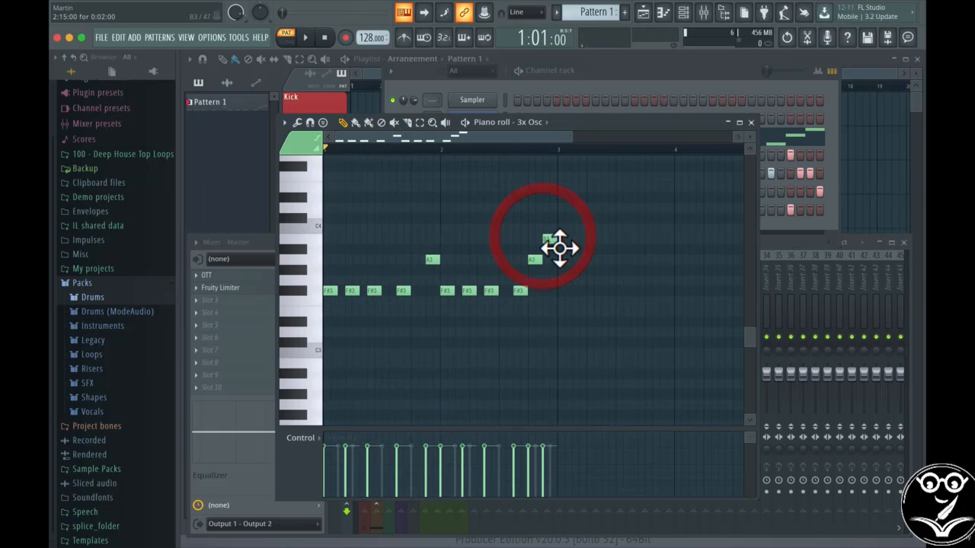
key(space)
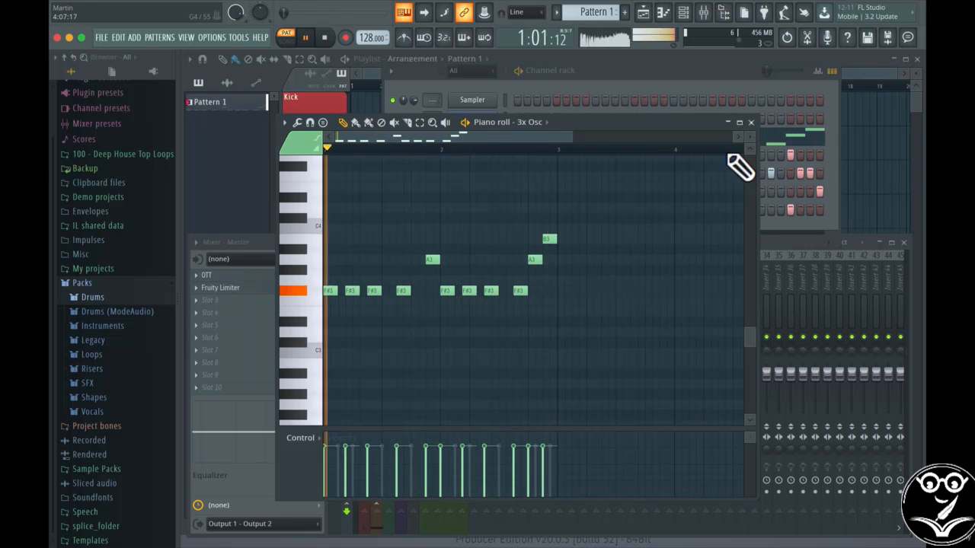
click(750, 122)
key(space)
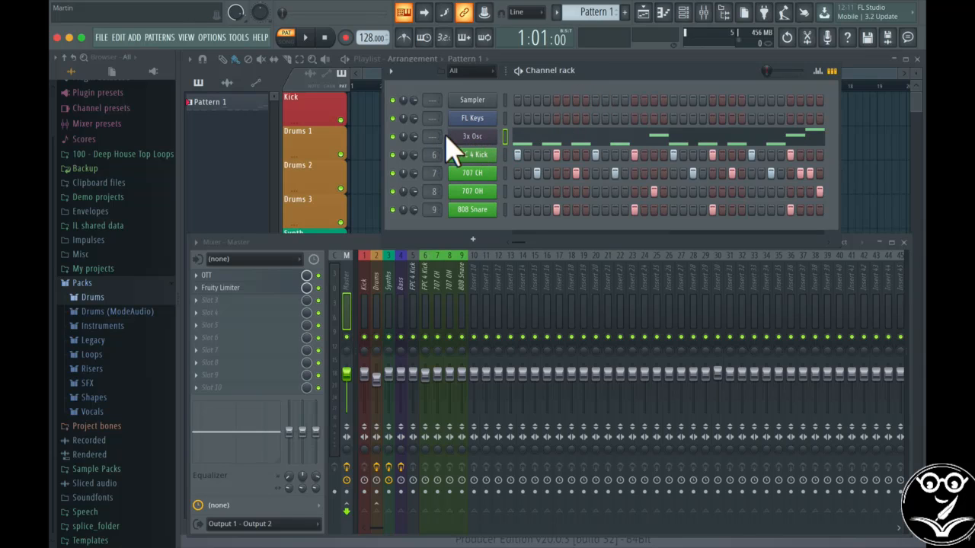
Assign the 3x Osc channel to mixer insert 12.
click(491, 278)
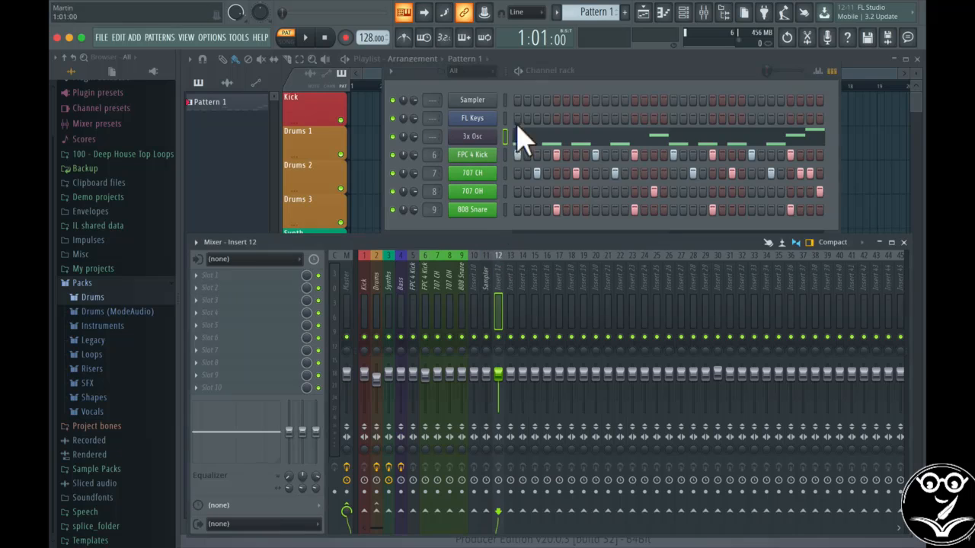
right_click(500, 256)
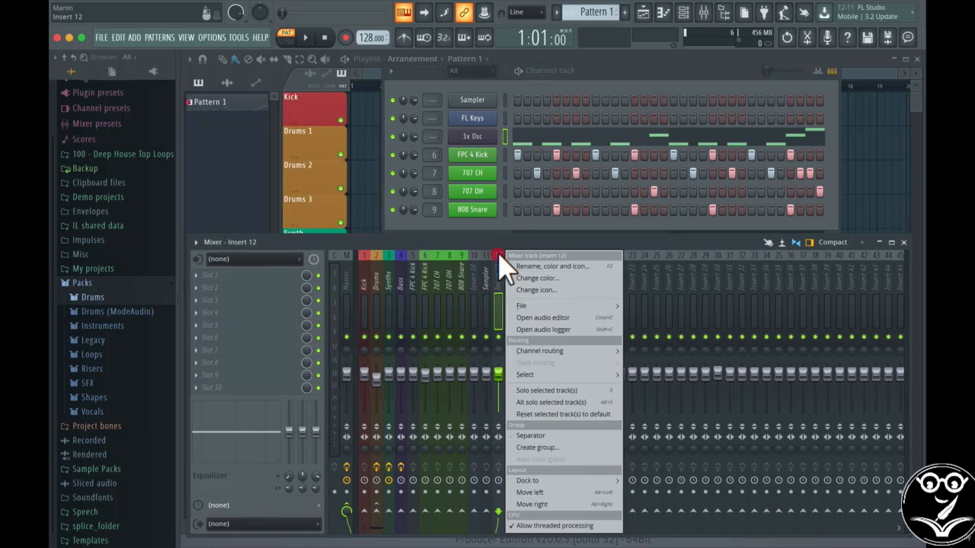
mouse_move(544, 353)
click(641, 352)
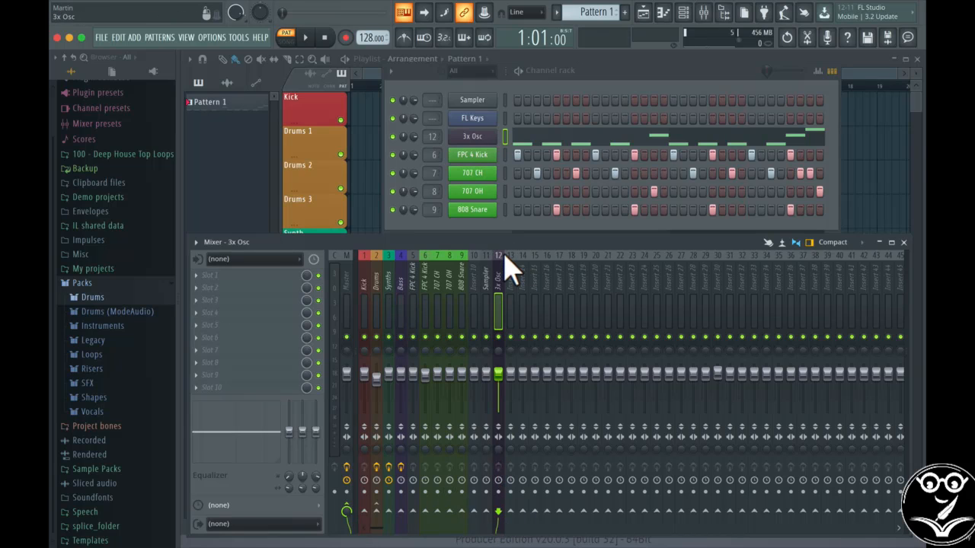
Route the 3x Osc mixer track to Synths instead of Master, and view the effects on the Synths track.
click(388, 510)
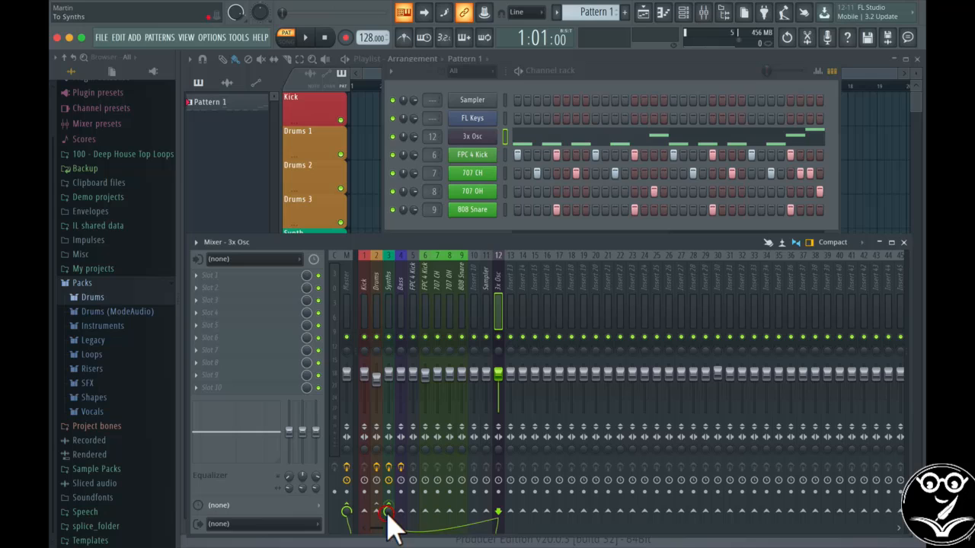
click(348, 512)
click(390, 297)
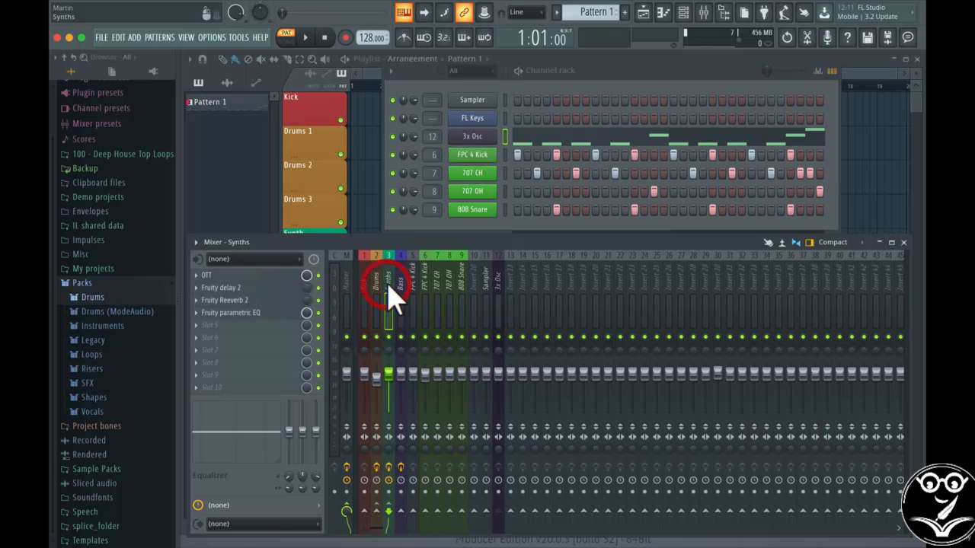
click(502, 281)
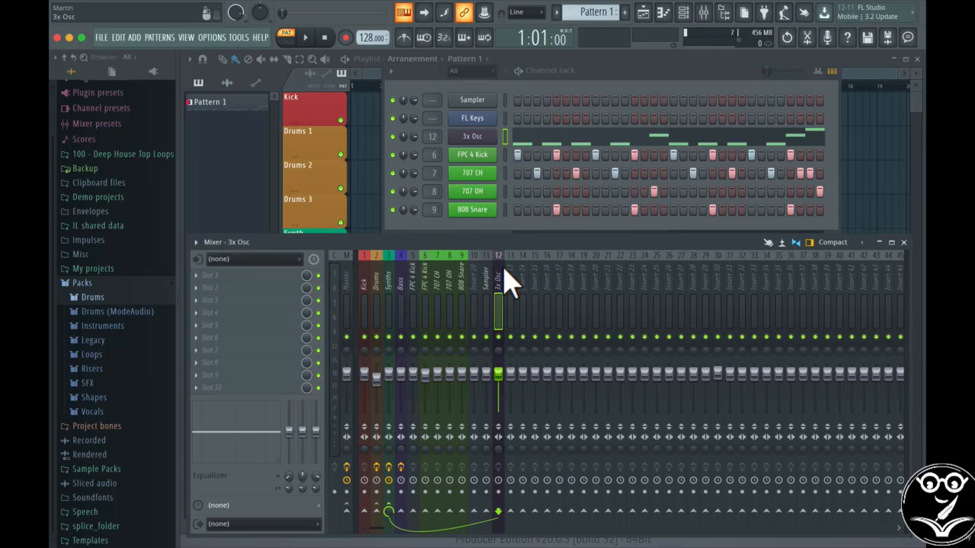
Route the 3x Osc mixer track only to Bass, and load Gross Beat into the third effect slot of Bass.
click(400, 512)
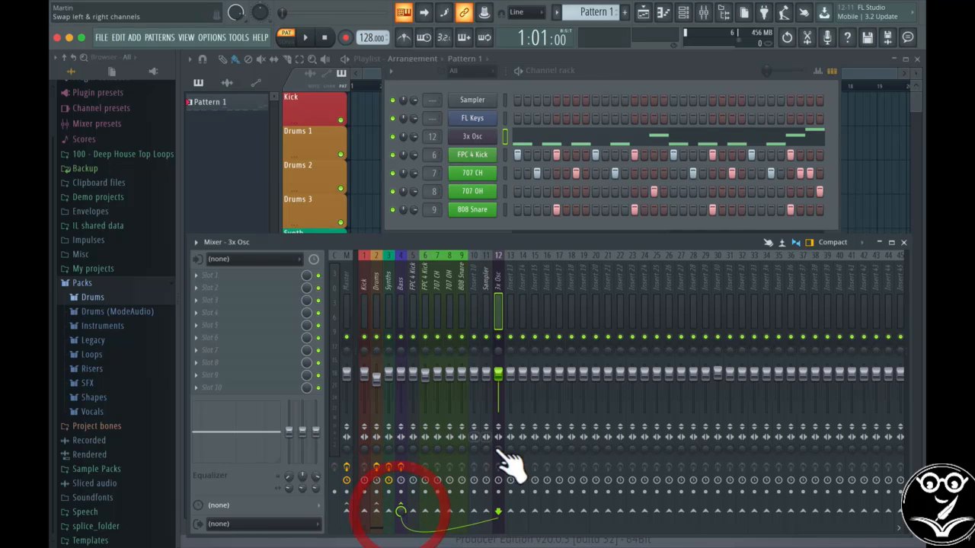
click(404, 270)
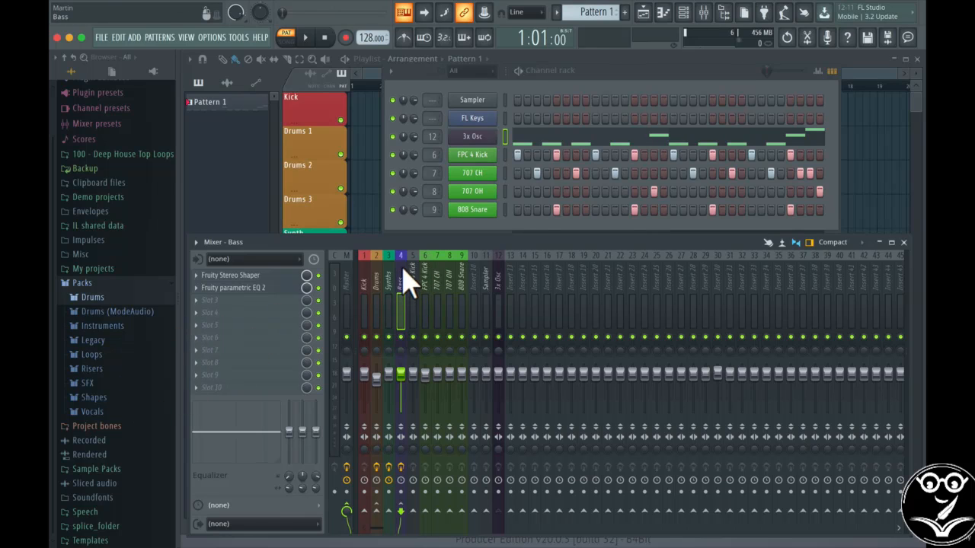
click(196, 313)
mouse_move(216, 286)
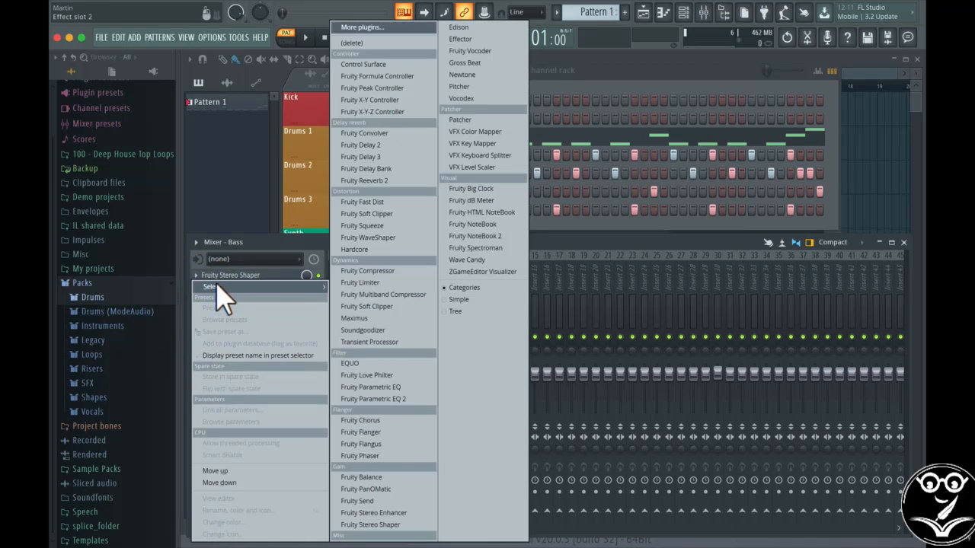
click(467, 64)
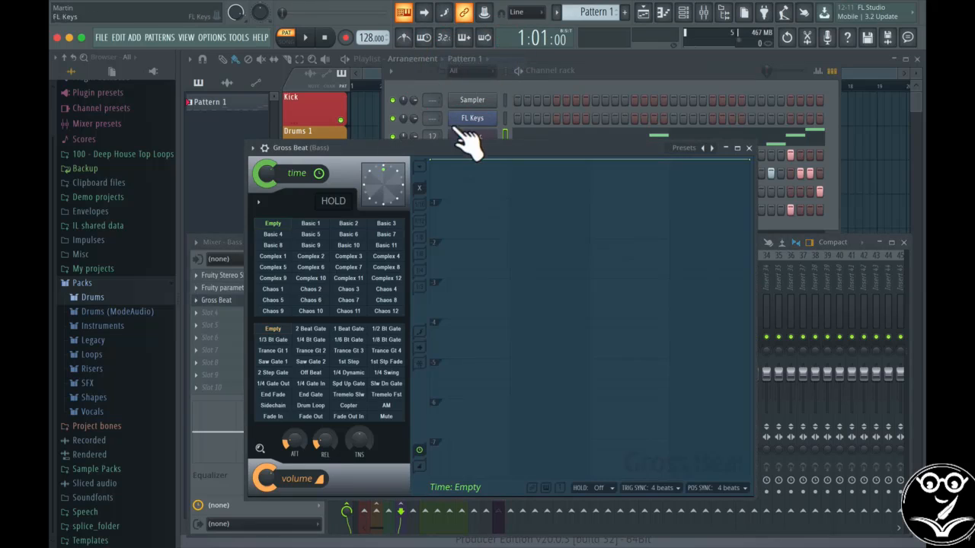
Apply the Sidechain volume preset in Gross Beat and move the plugin window so the channel rack's patterns stay in view.
drag(431, 145, 476, 110)
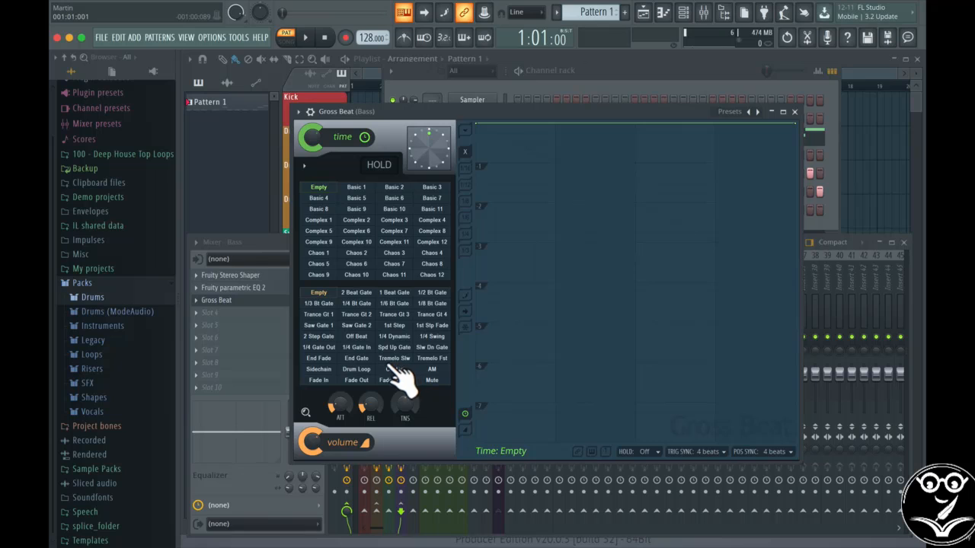
click(326, 369)
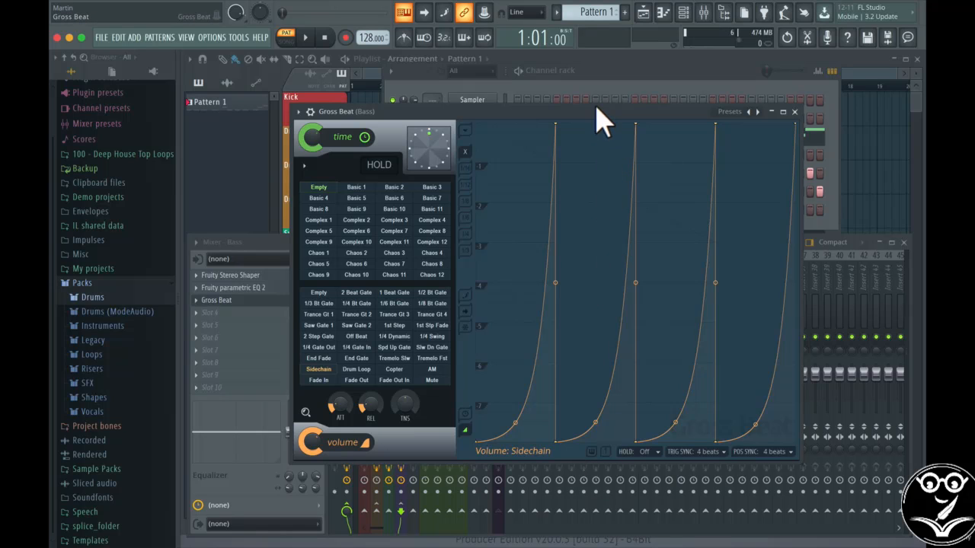
drag(597, 109, 523, 215)
drag(415, 224, 349, 191)
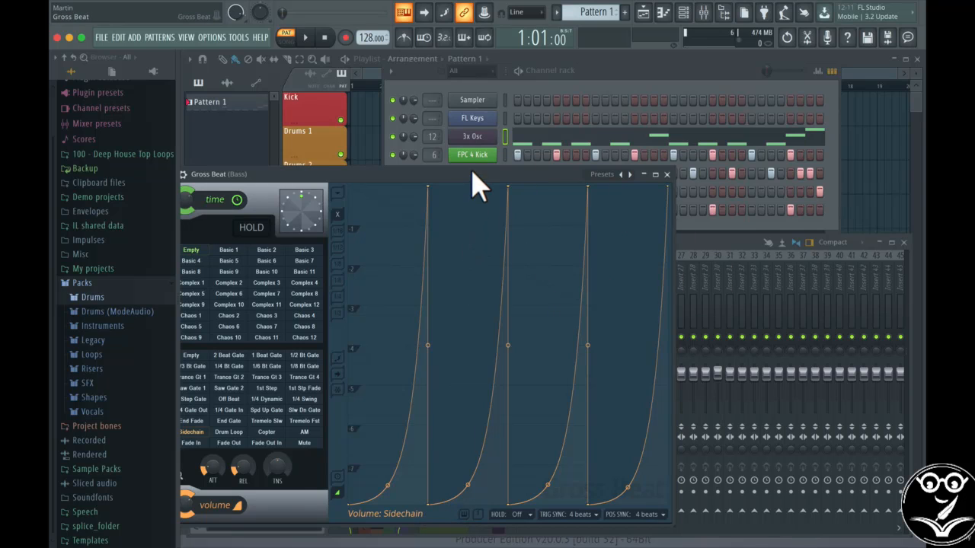
drag(472, 174, 548, 176)
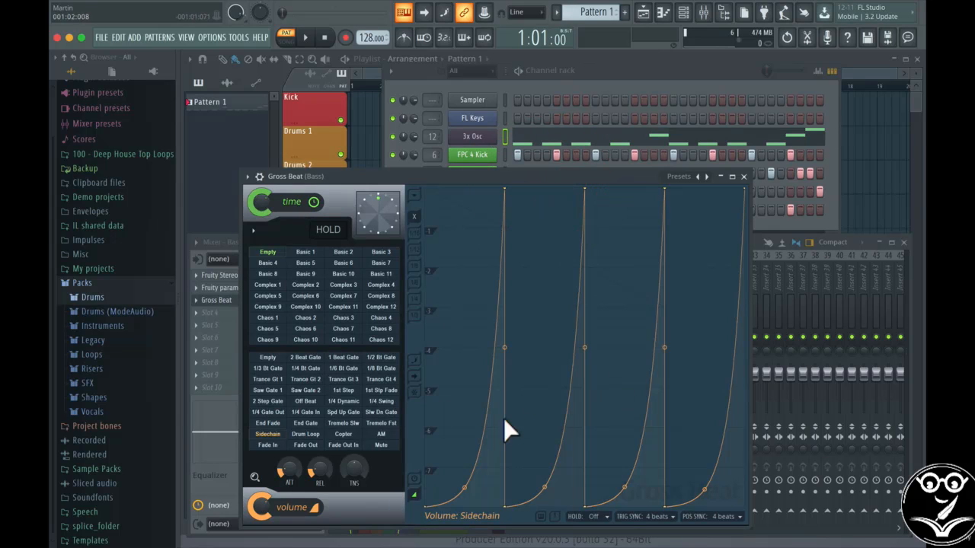
Try straightening the first Sidechain volume curve and bending it back into a steep late rise.
right_click(470, 498)
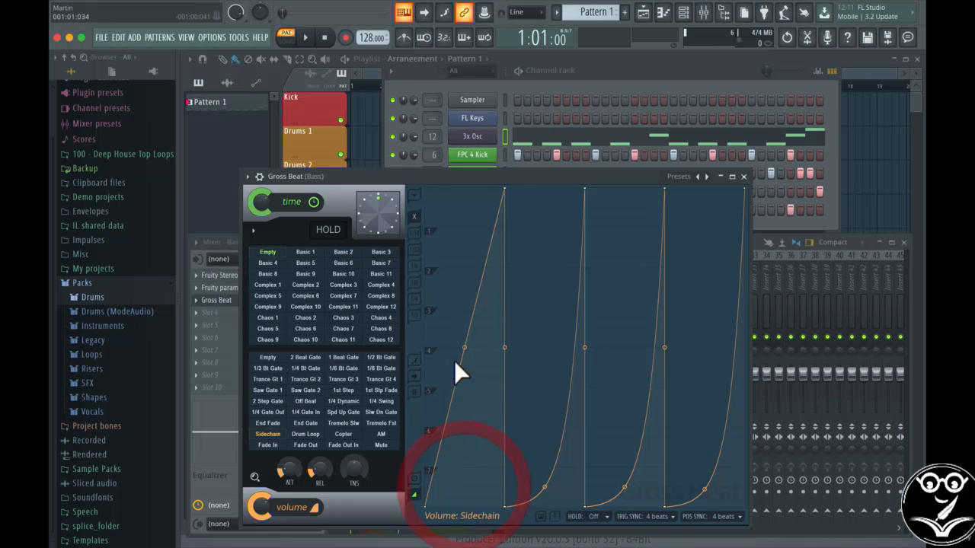
drag(468, 355, 464, 486)
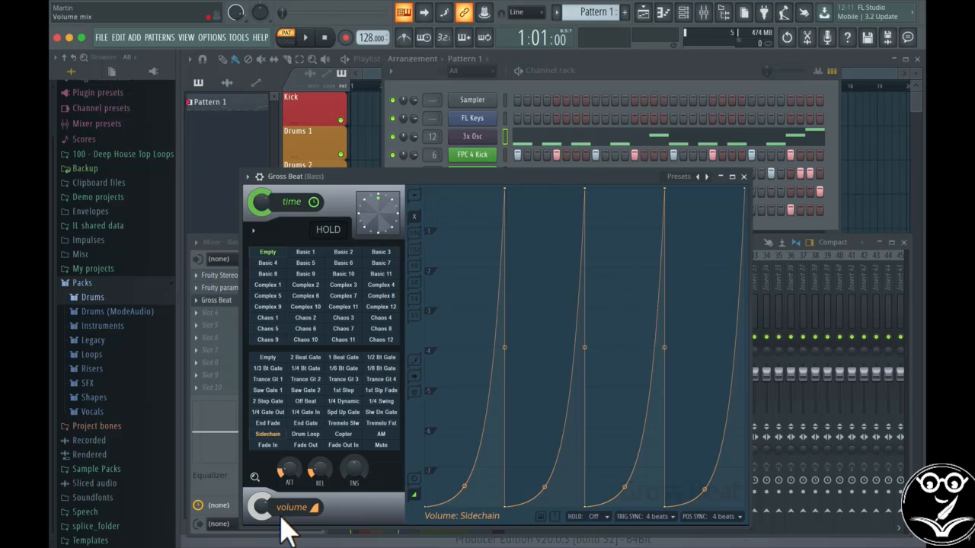
Play the pattern to hear the Sidechain volume effect on the bass, moving the Gross Beat window clear of the bass notes.
drag(590, 177, 590, 202)
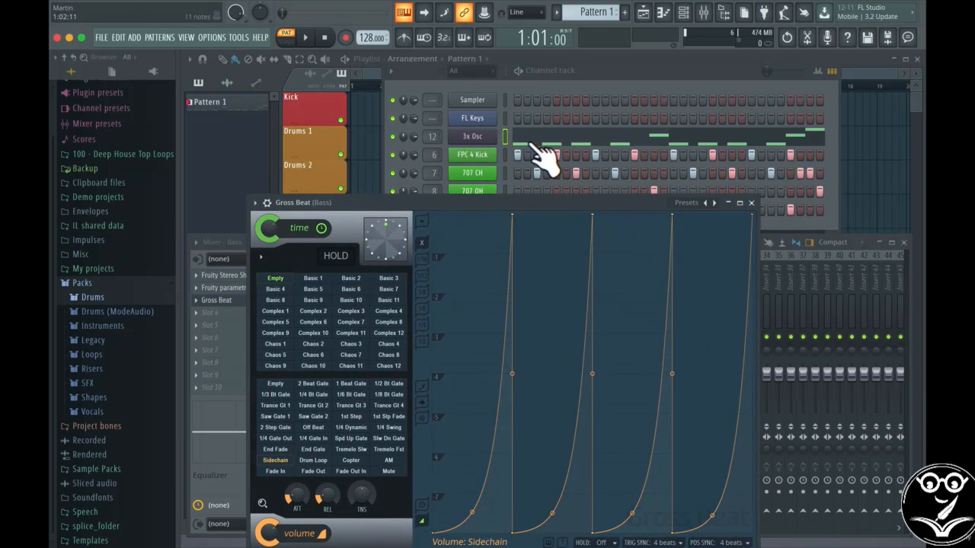
drag(490, 206, 496, 187)
key(space)
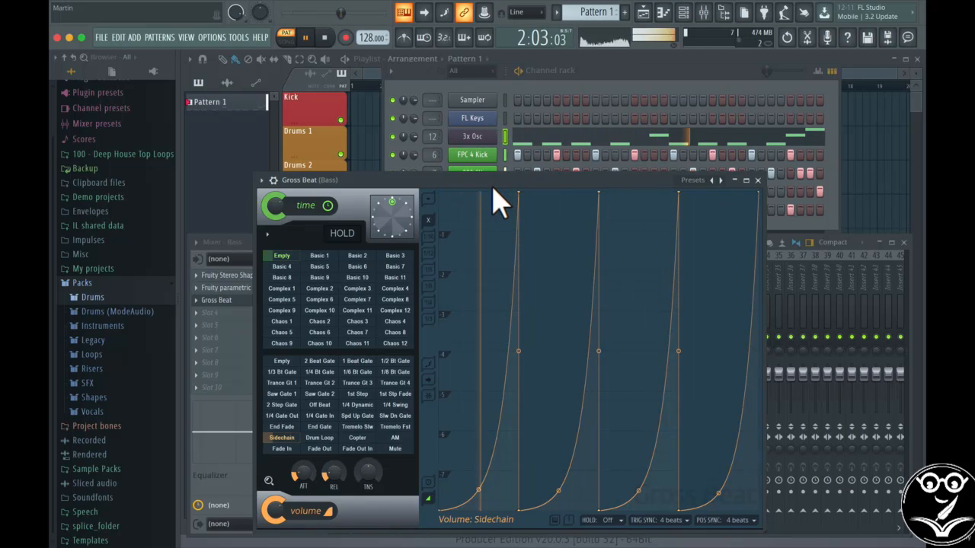
key(space)
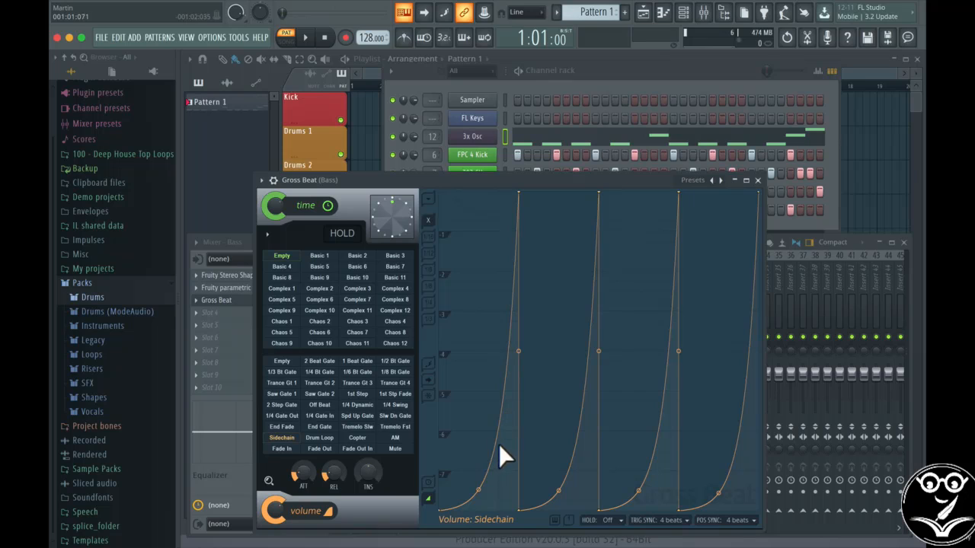
Reset the tension of all four Sidechain volume curves in Gross Beat to straight ramps.
right_click(478, 490)
right_click(559, 490)
right_click(641, 492)
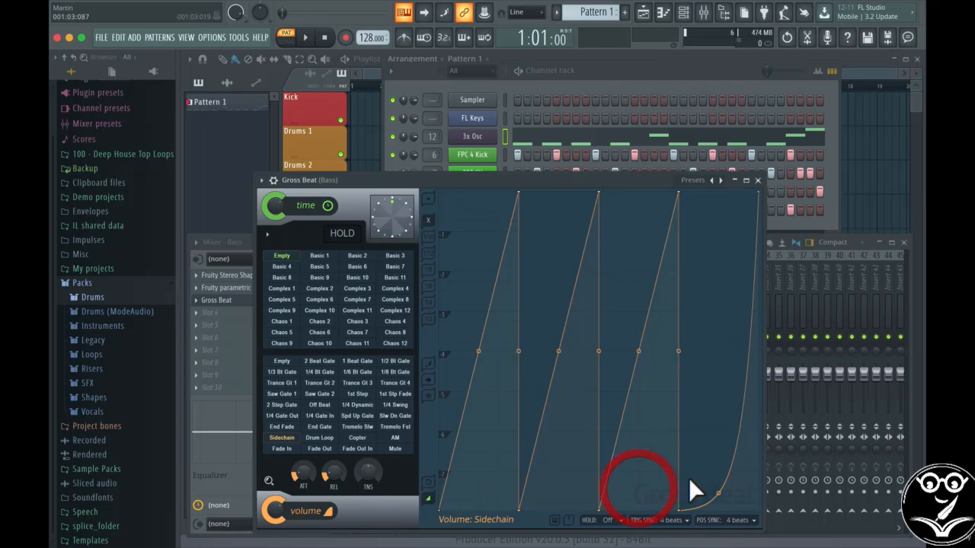
right_click(723, 500)
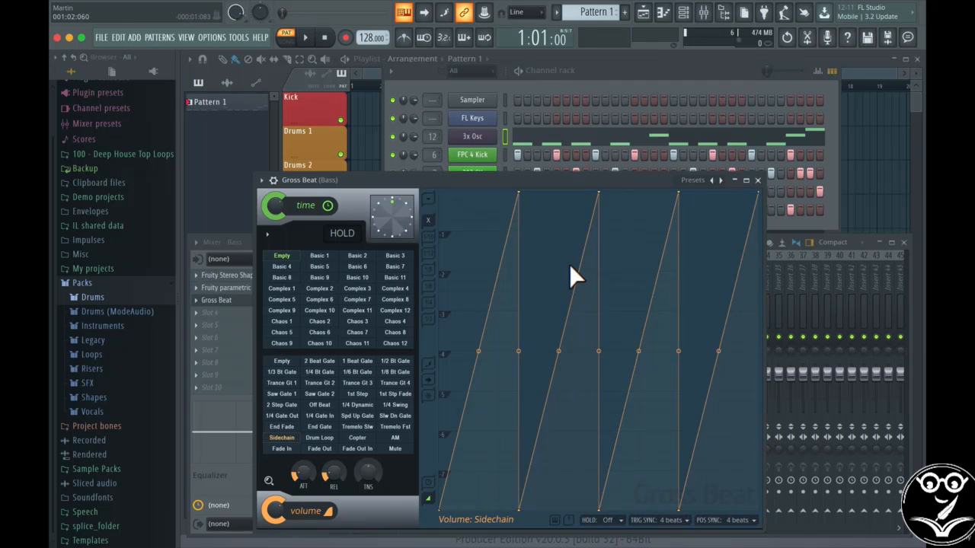
Try bending all four Sidechain volume ramps upward into fast early rises, playing the pattern to compare the effect.
key(space)
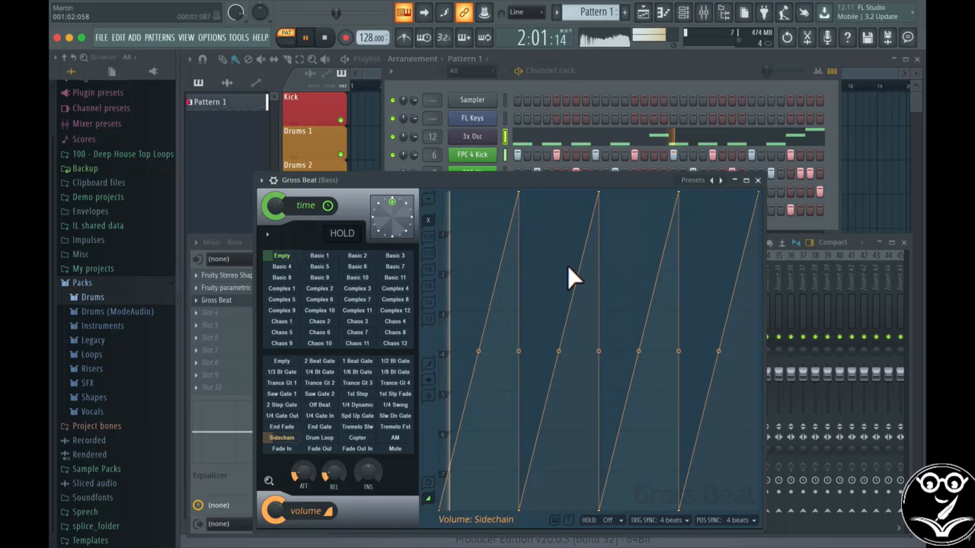
key(space)
drag(479, 351, 478, 196)
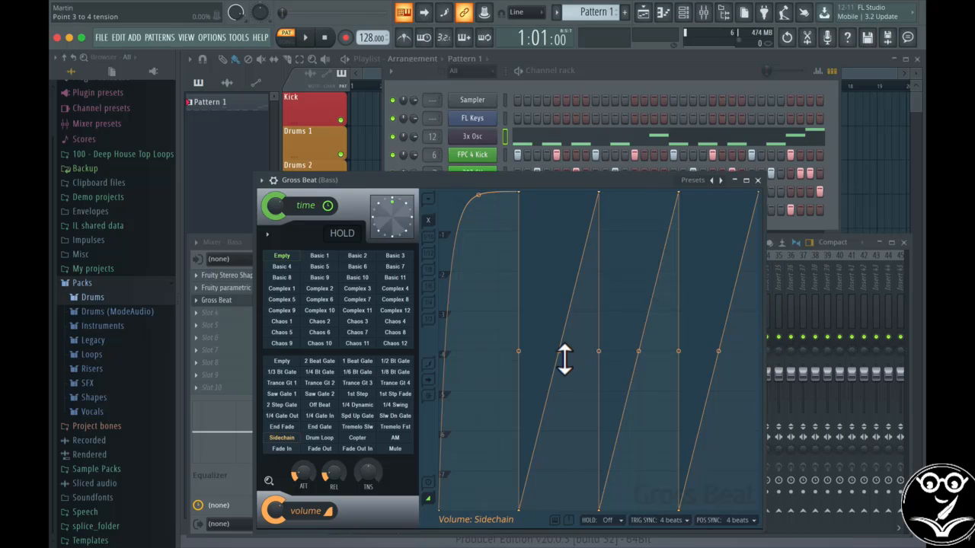
key(space)
key(space)
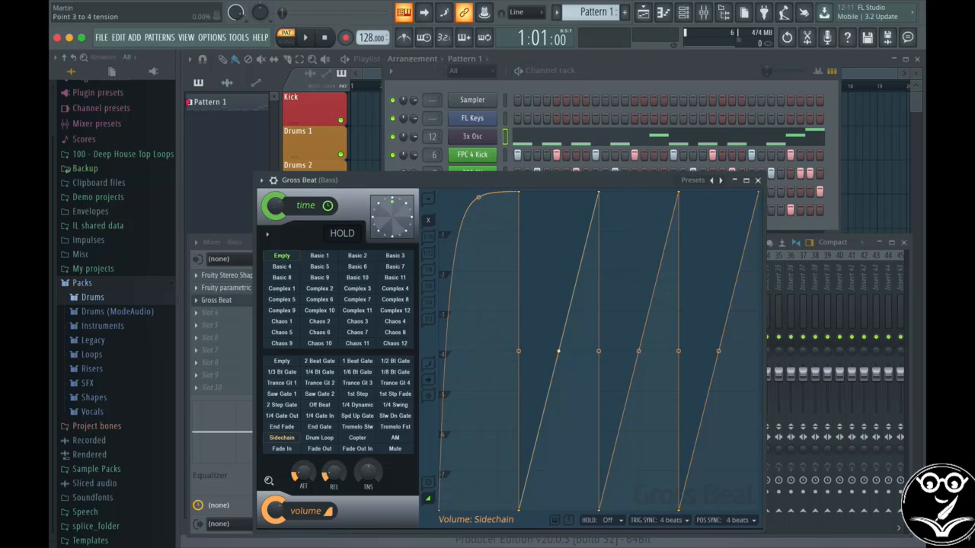
drag(559, 351, 558, 196)
key(space)
drag(638, 351, 638, 195)
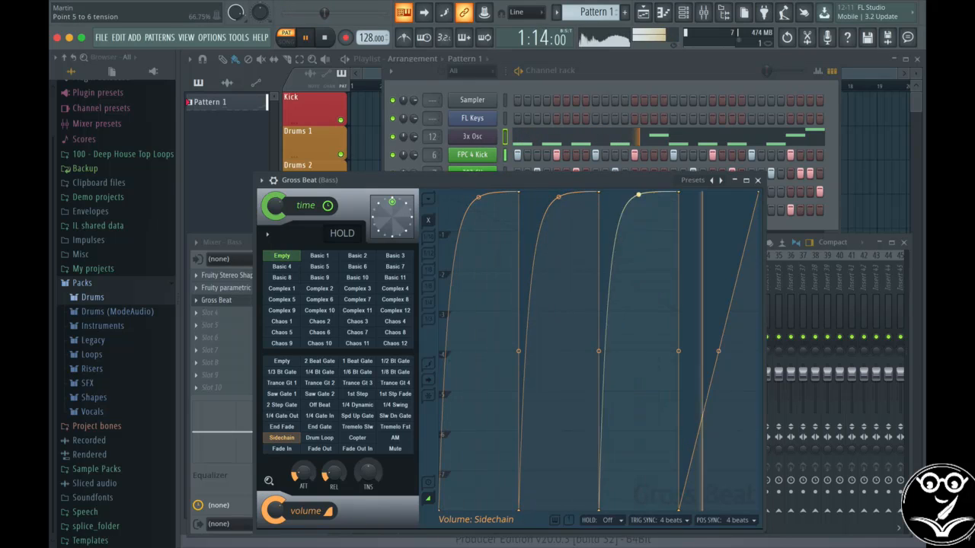
drag(718, 351, 723, 200)
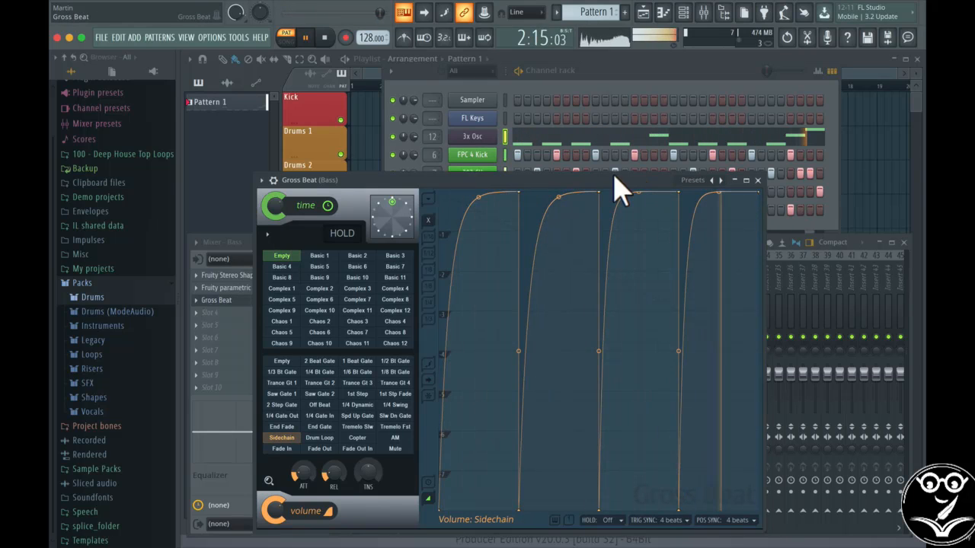
Try a lower Gross Beat volume mix on the bass while the pattern plays, and close the plugin window.
drag(615, 178, 678, 146)
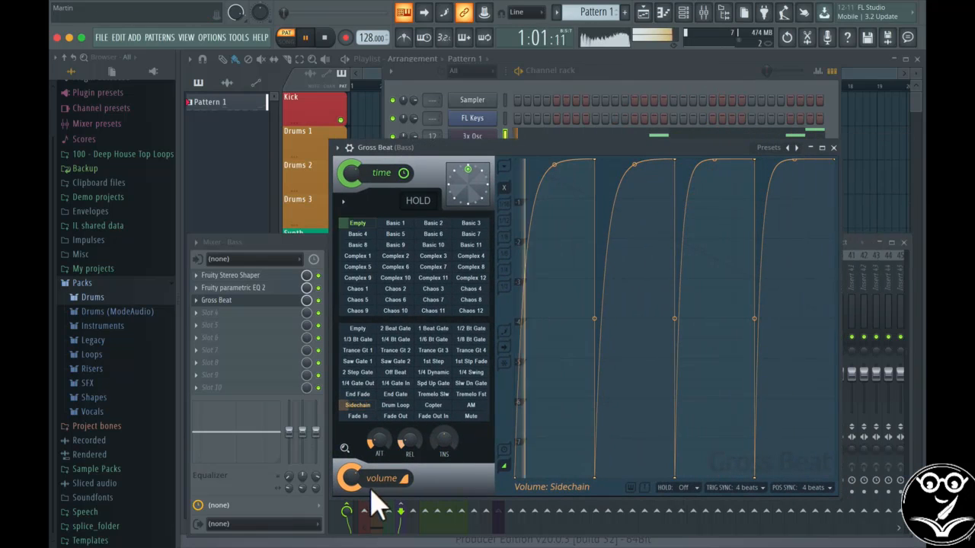
drag(352, 478, 352, 518)
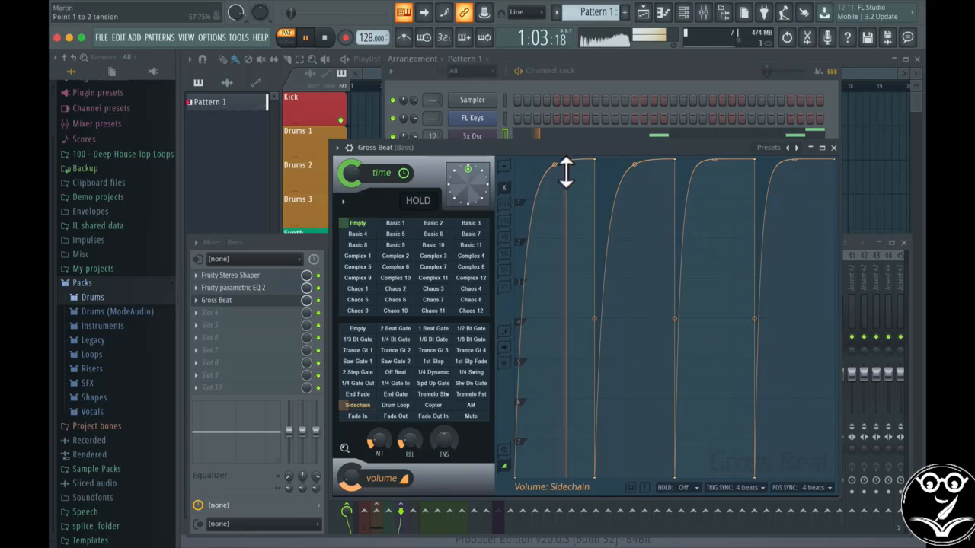
drag(599, 147, 462, 178)
click(694, 182)
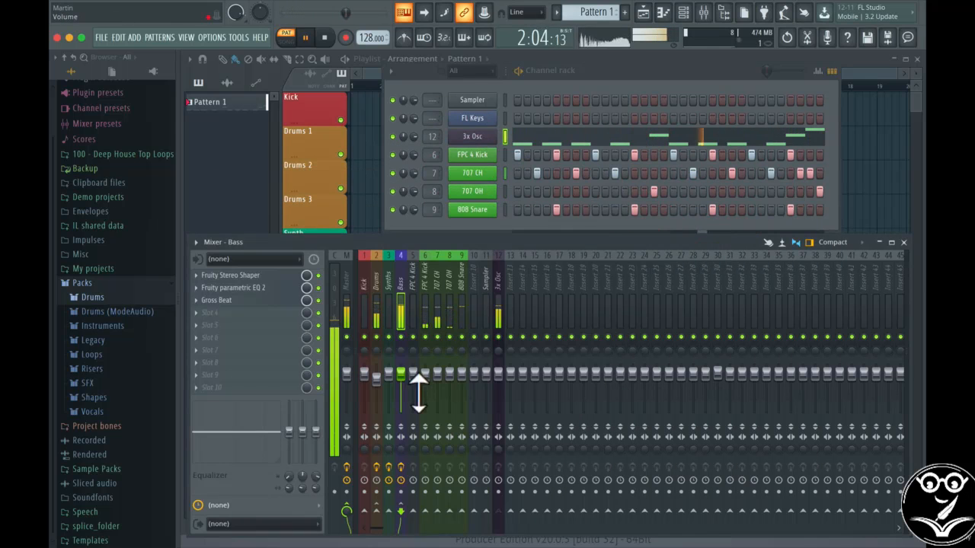
key(space)
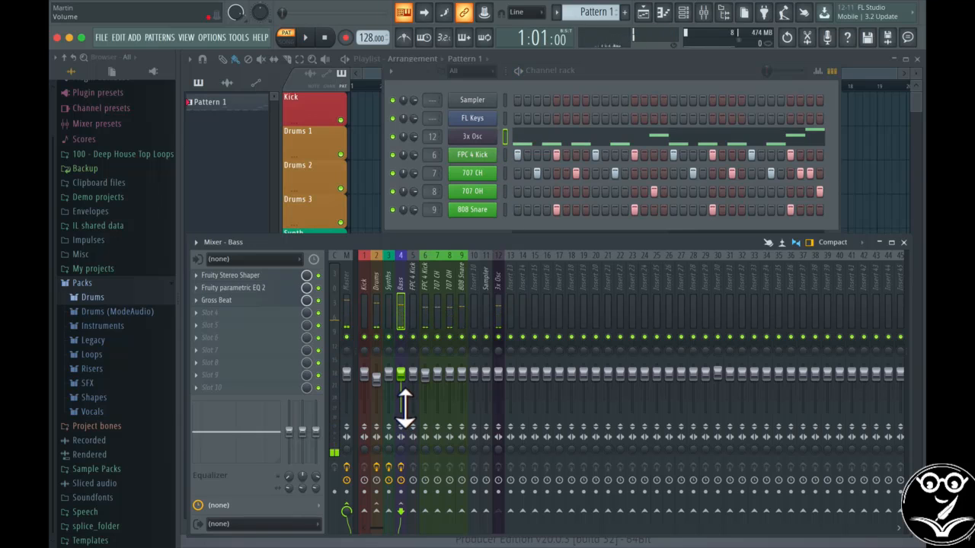
Move the high shelf band 7 of the Bass track's Fruity parametric EQ 2 up to the treble range and close the EQ.
click(242, 288)
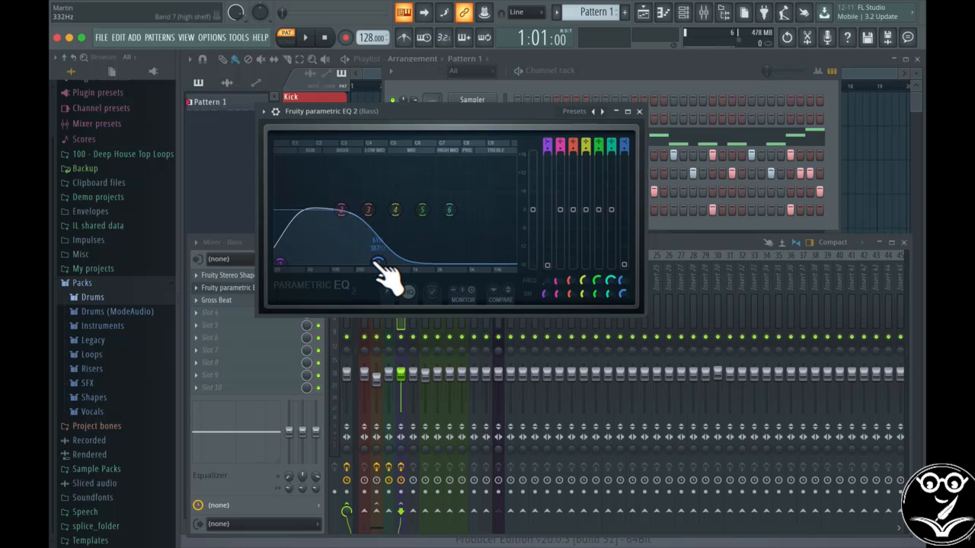
drag(409, 121, 414, 134)
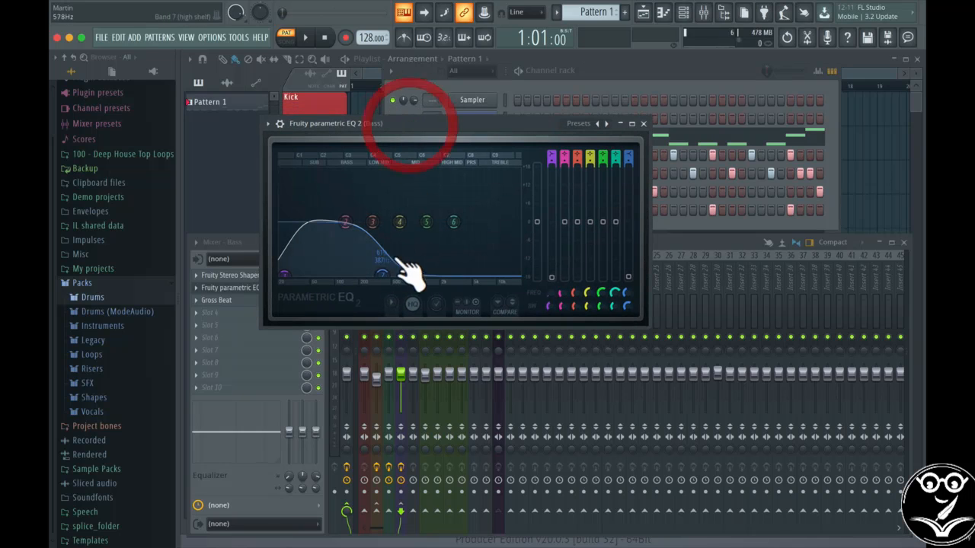
drag(385, 273, 474, 267)
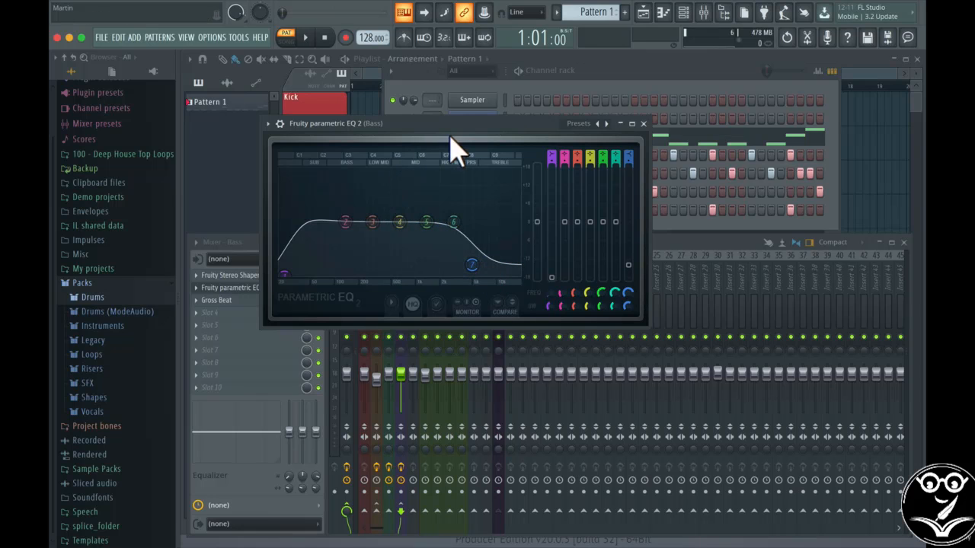
click(643, 124)
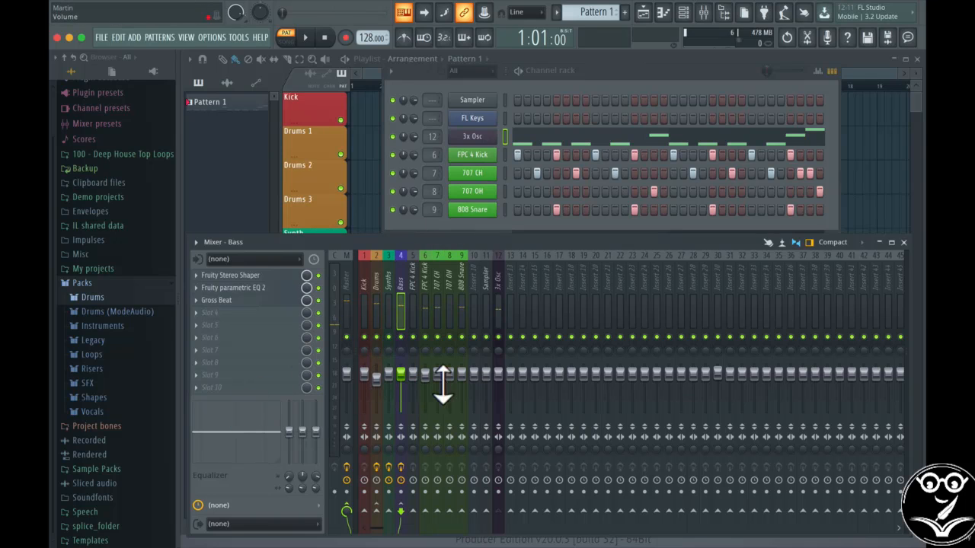
Try lowering the 3x Osc mixer fader to about -6.9 dB and listen to the pattern.
drag(504, 381, 504, 392)
key(space)
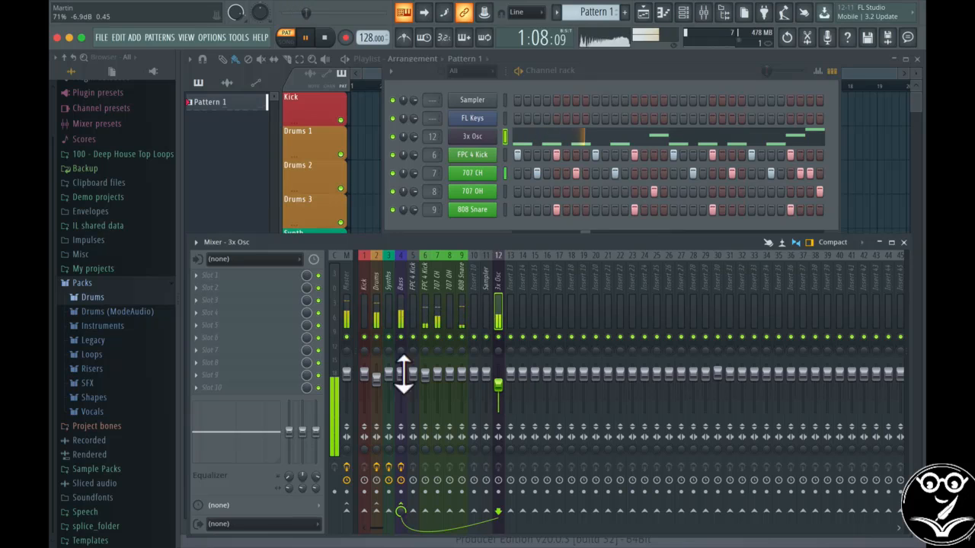
key(space)
Reopen Gross Beat on the Bass mixer track, clear of the channel rack's bass notes, and start playing the pattern.
click(399, 270)
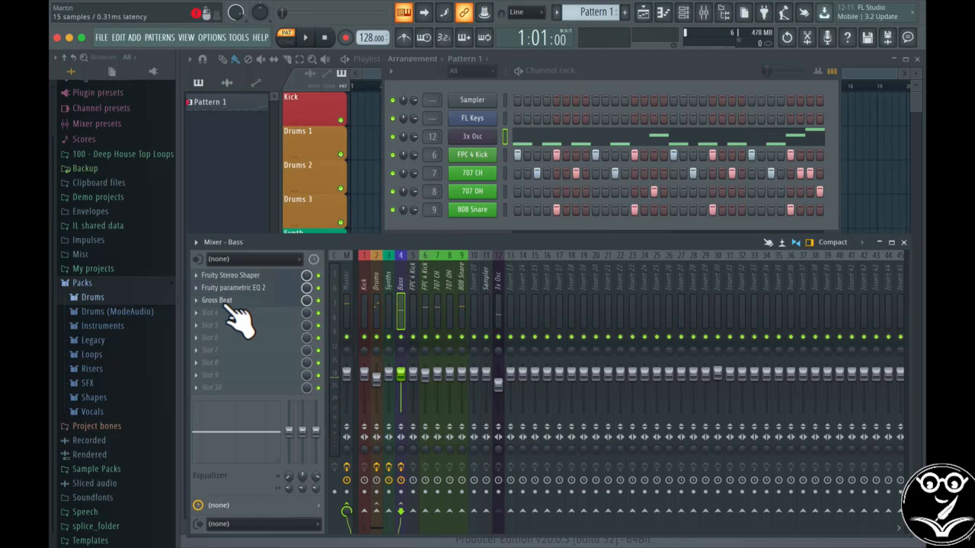
click(223, 301)
drag(298, 180, 308, 175)
key(space)
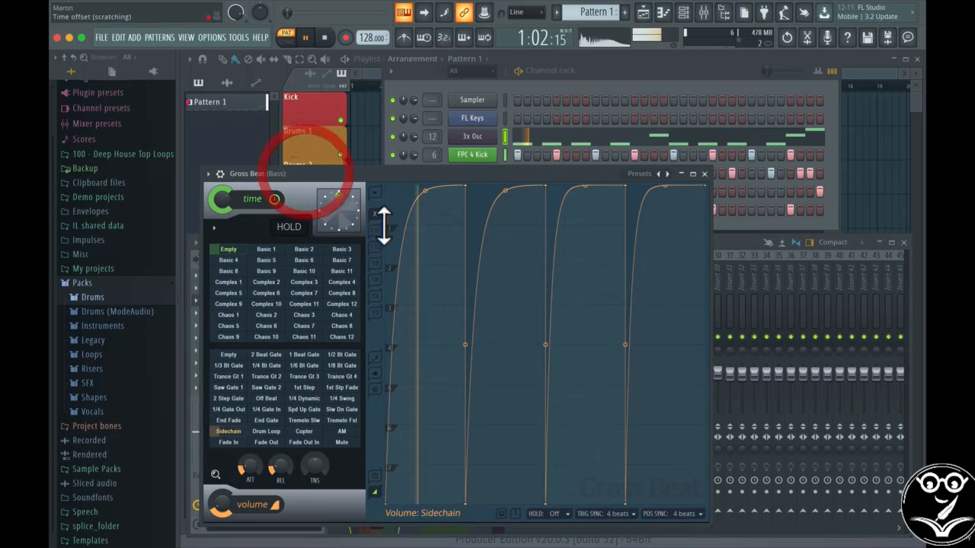
Reset all four Sidechain volume curves to straight ramps, removing the extra points added to the third and fourth ramps.
right_click(425, 192)
right_click(505, 191)
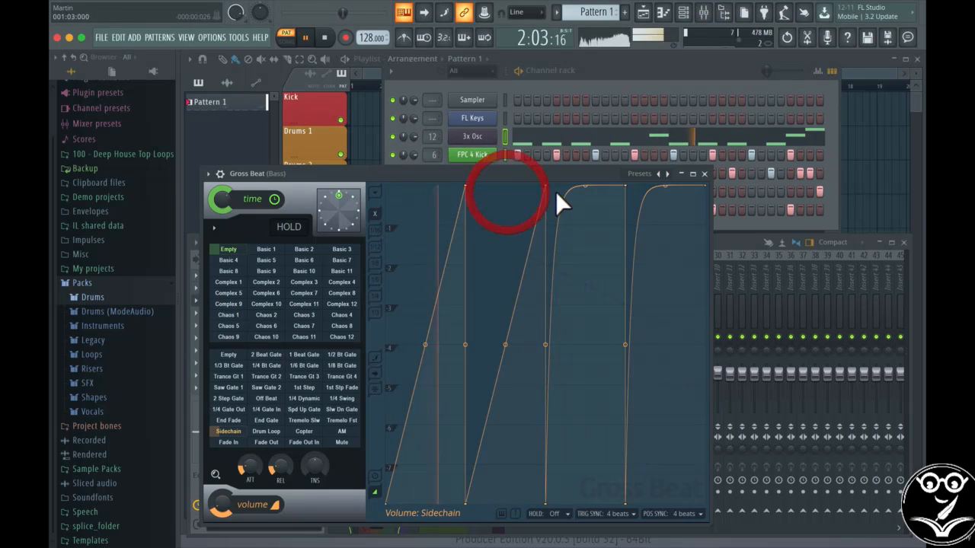
right_click(585, 187)
right_click(660, 191)
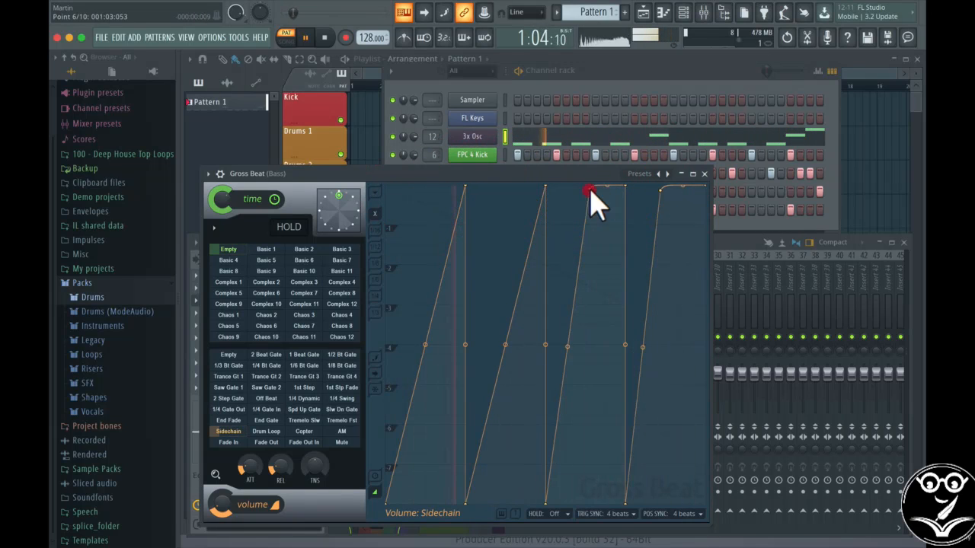
right_click(591, 188)
click(599, 197)
right_click(587, 188)
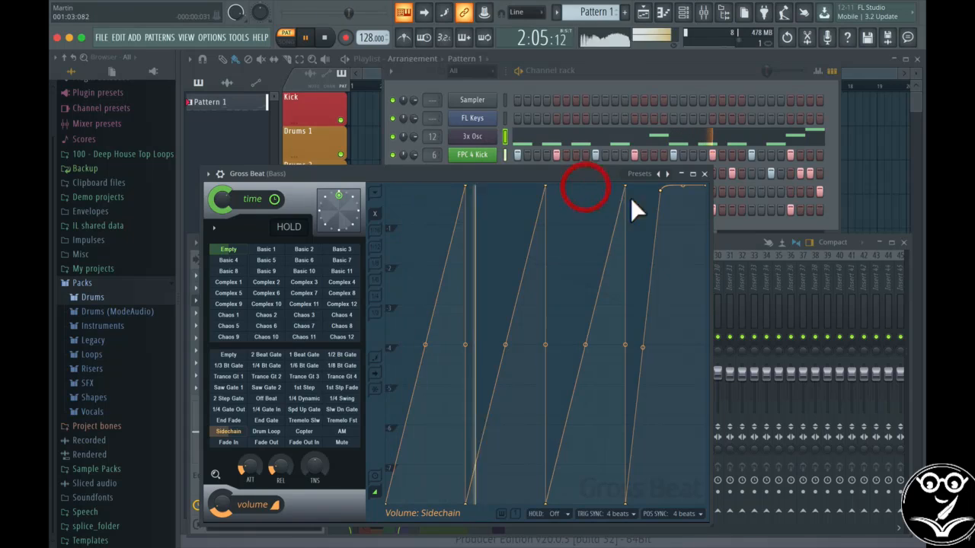
right_click(659, 190)
click(673, 206)
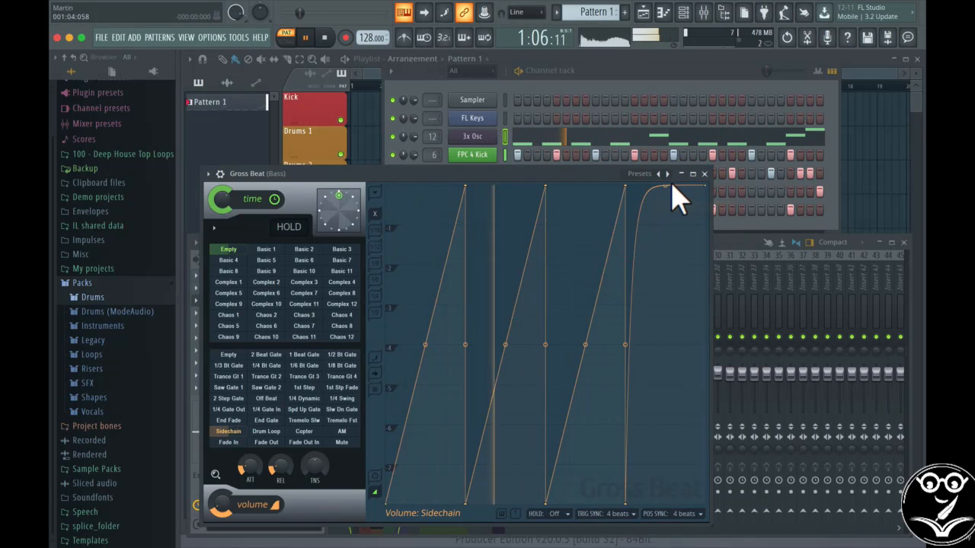
right_click(671, 191)
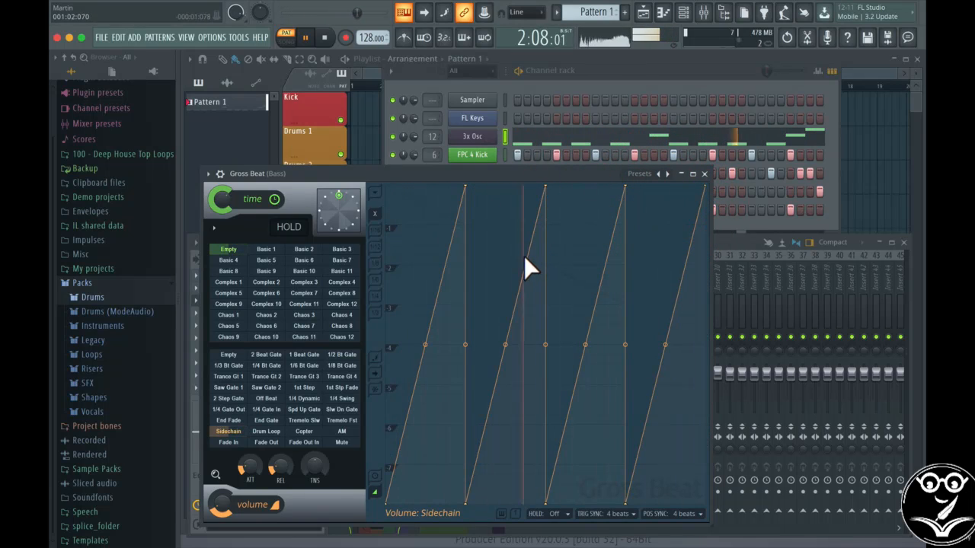
Set the Gross Beat volume mix to full and restart the pattern to hear the Sidechain effect.
click(221, 509)
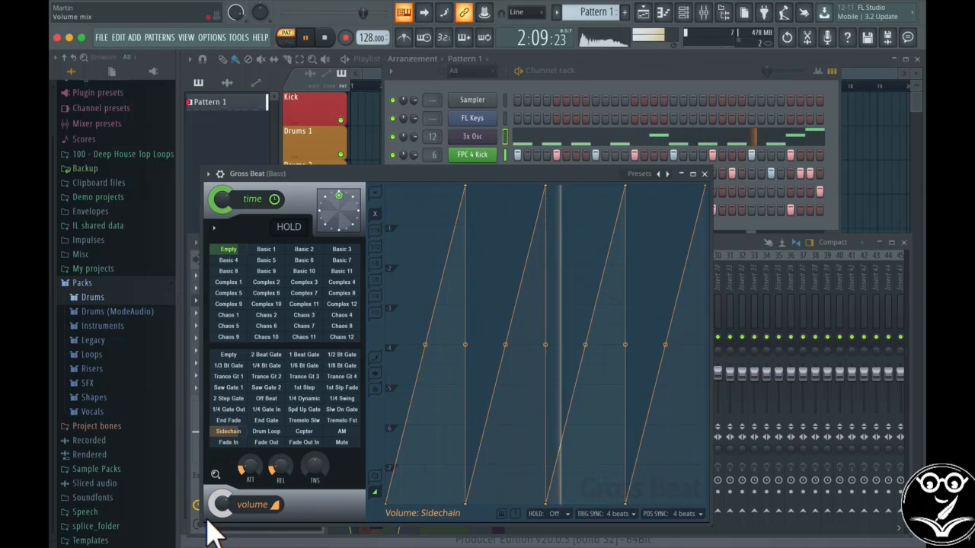
key(space)
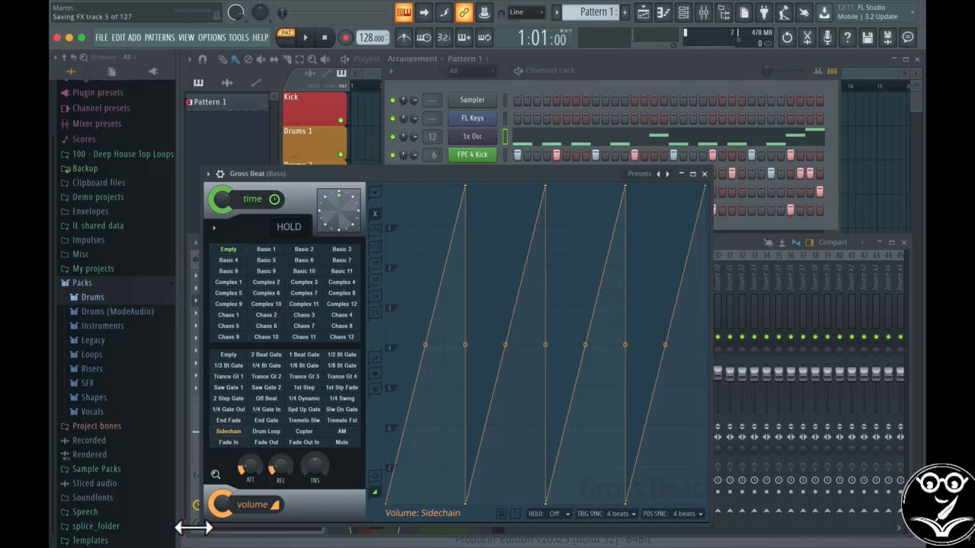
key(space)
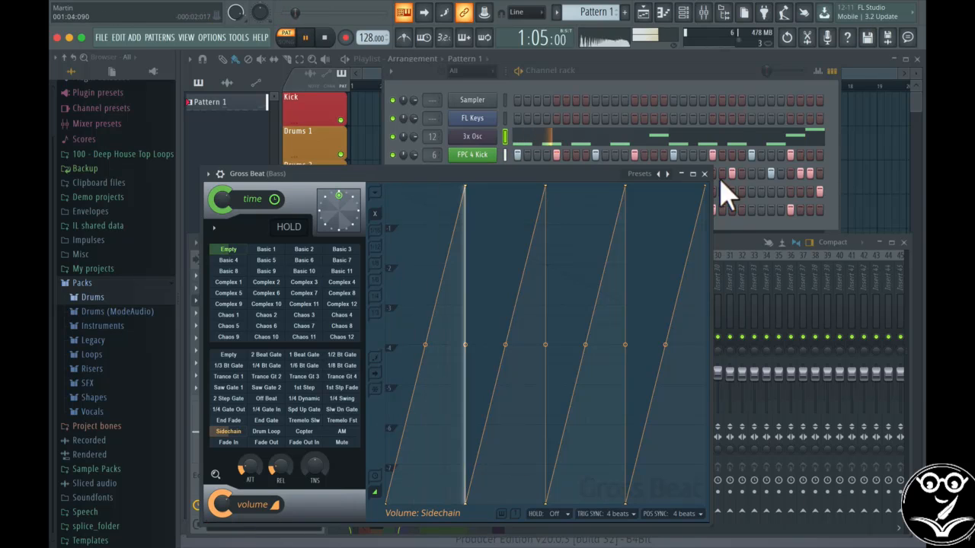
Raise the 3x Osc mixer fader to about -0.6 dB, return to Gross Beat and stop playback.
click(730, 243)
click(502, 392)
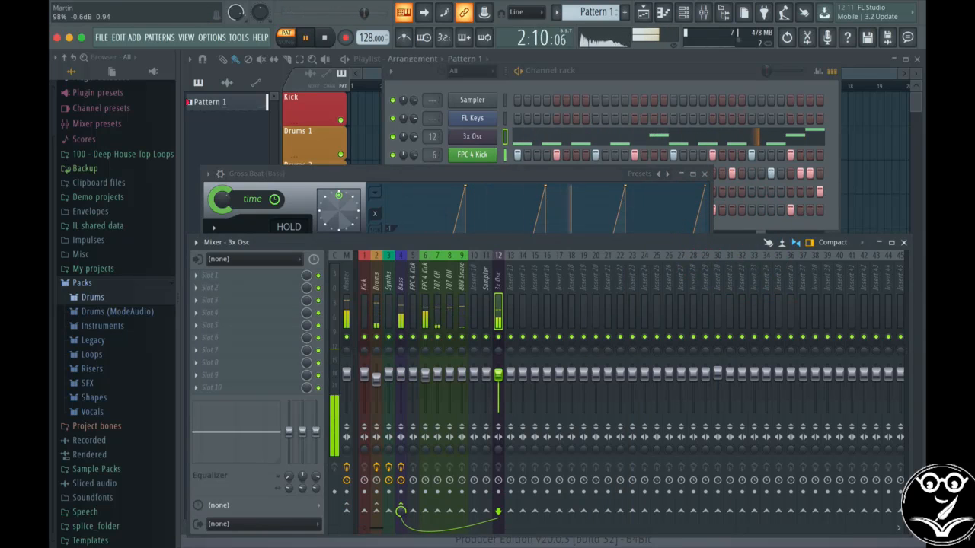
click(456, 189)
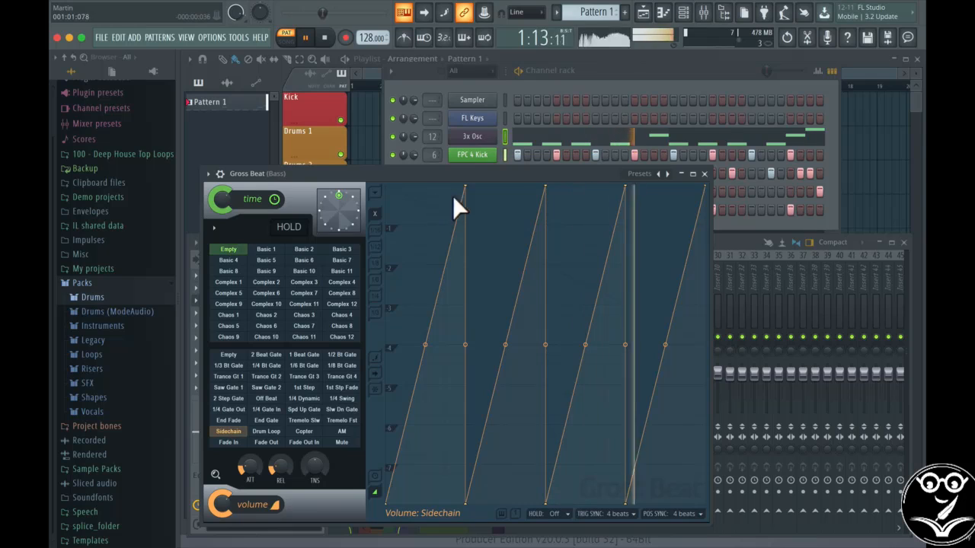
key(space)
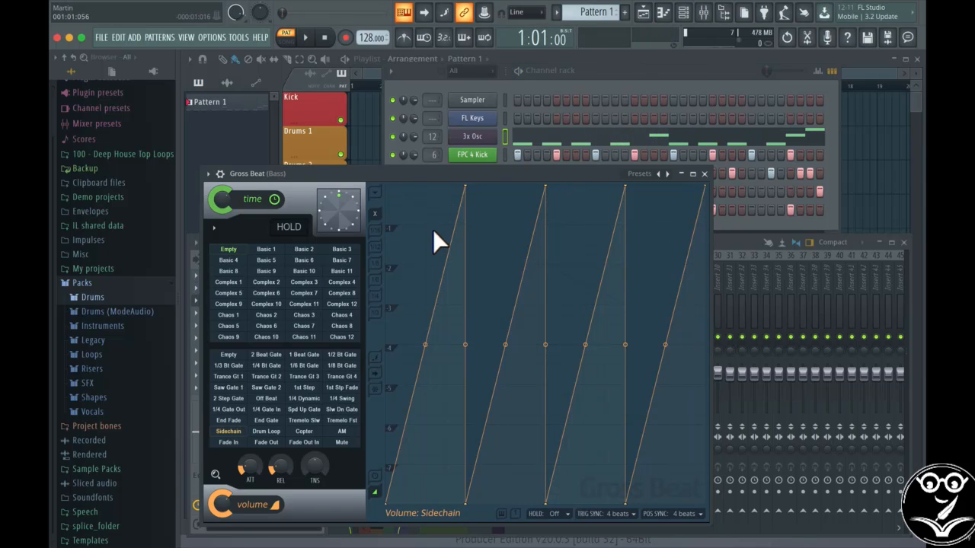
Try holding the first beat of the Sidechain volume envelope at full level, play it, and delete the added starting point.
drag(448, 216, 376, 191)
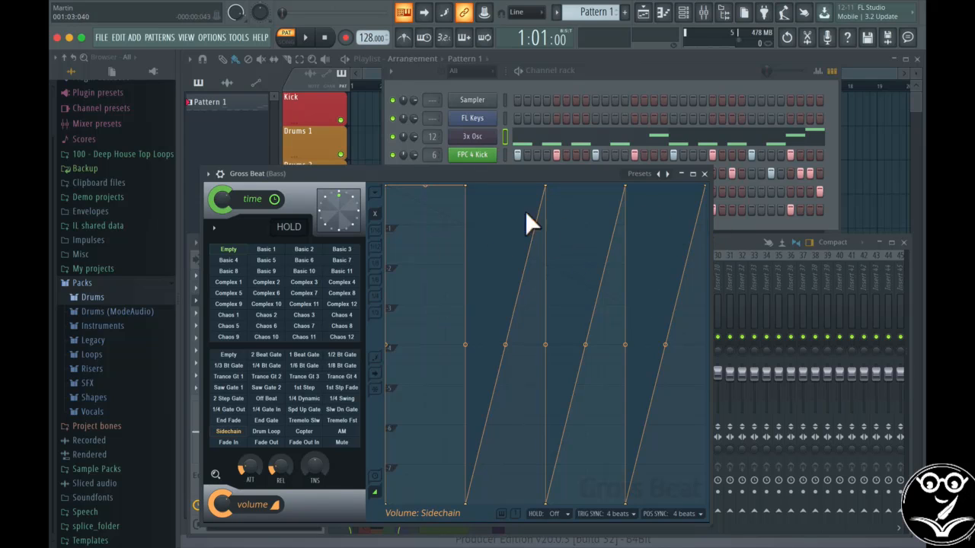
key(space)
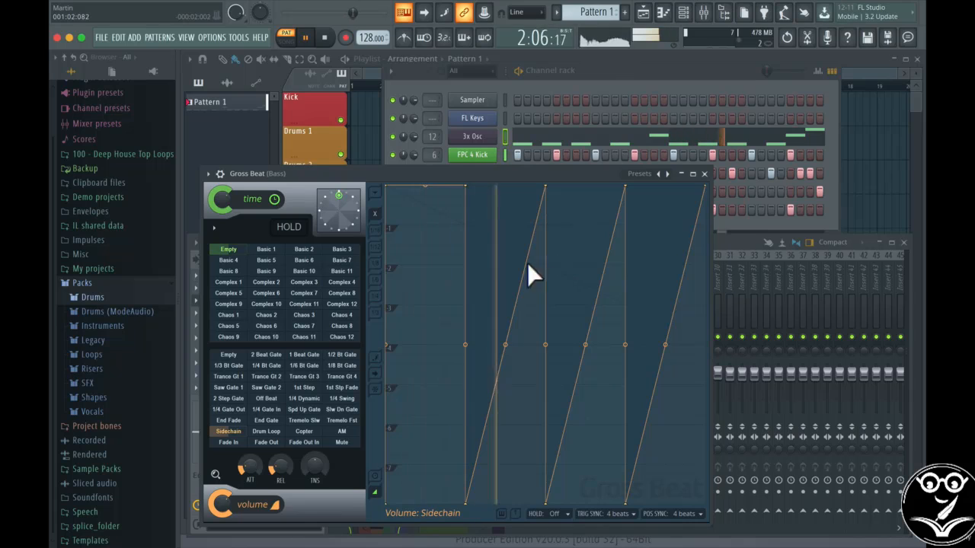
key(space)
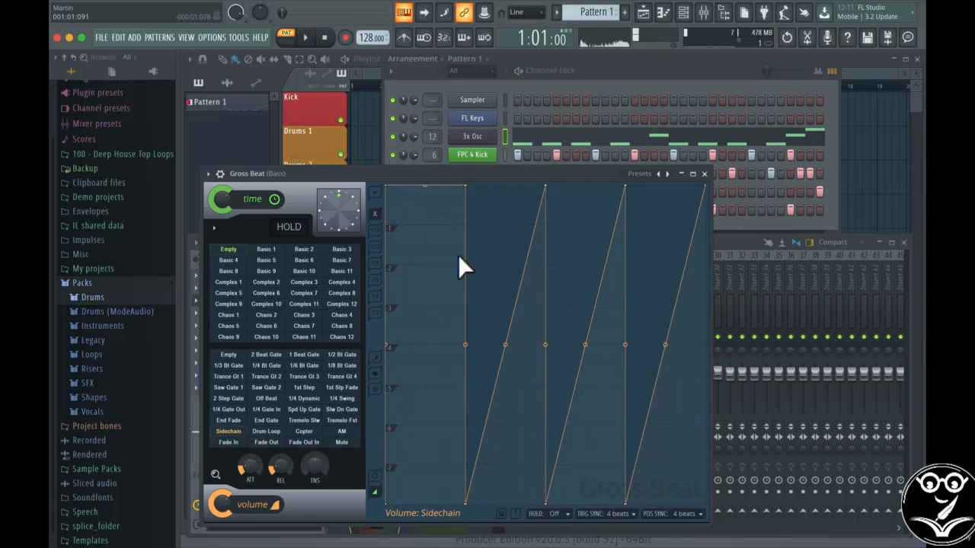
right_click(388, 187)
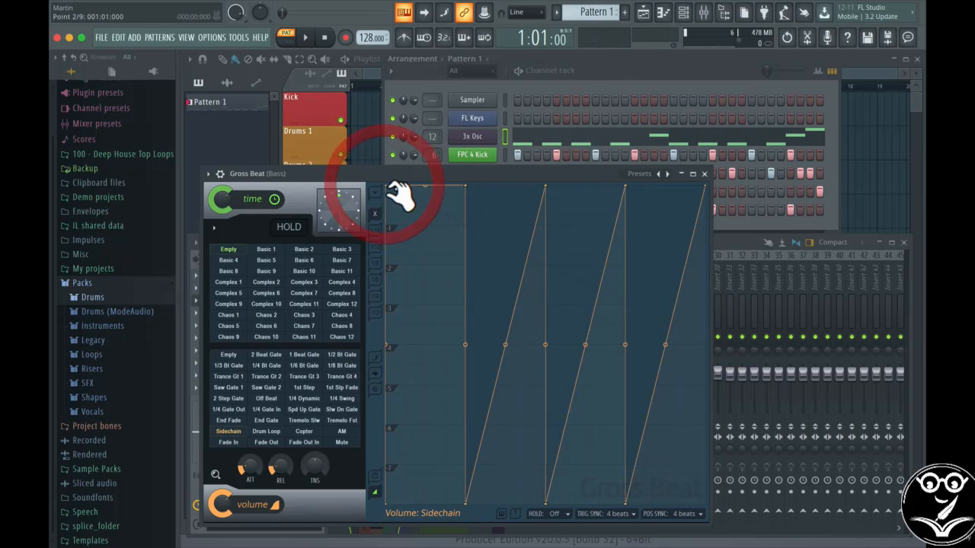
click(396, 200)
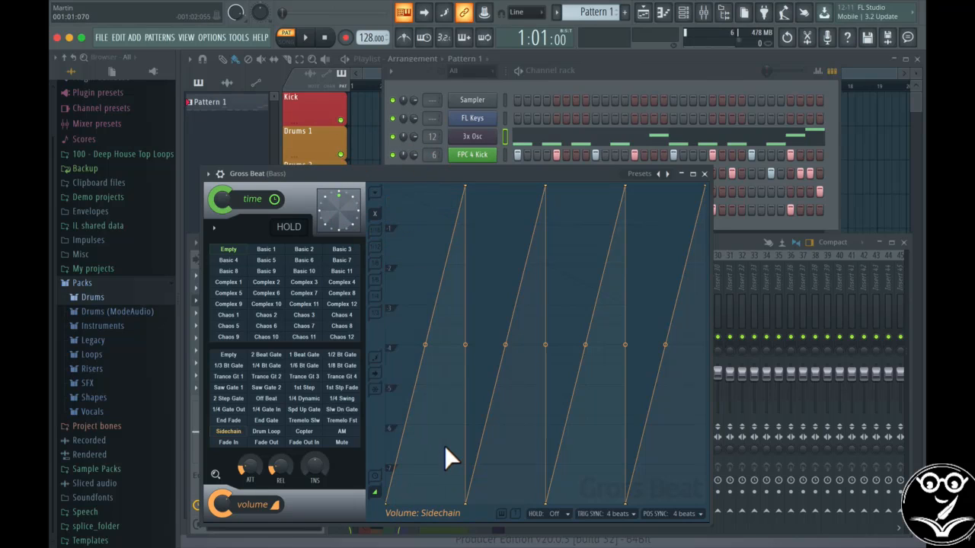
Bend all four Sidechain volume ramps downward with their tension points so each beat rises slowly at first and steeply at the end.
drag(425, 345, 425, 447)
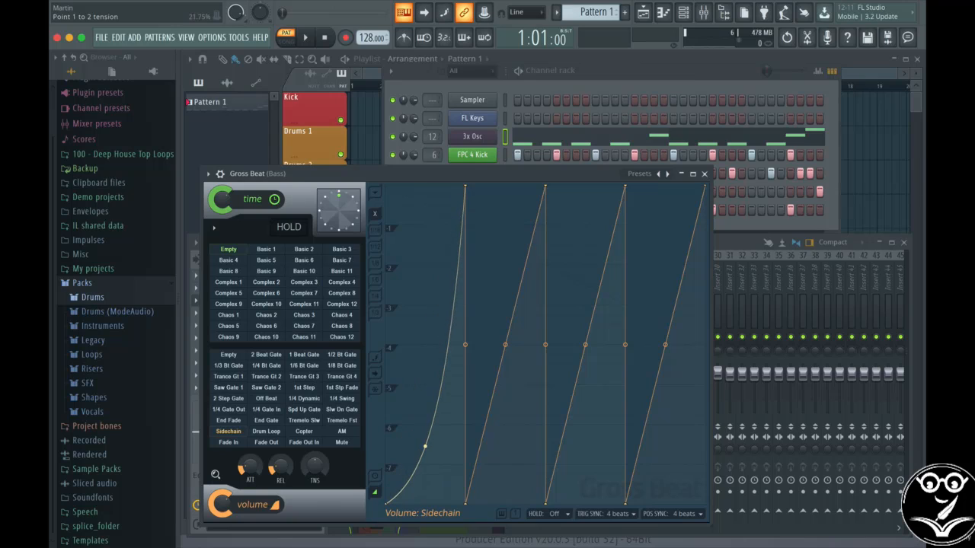
drag(510, 354, 509, 486)
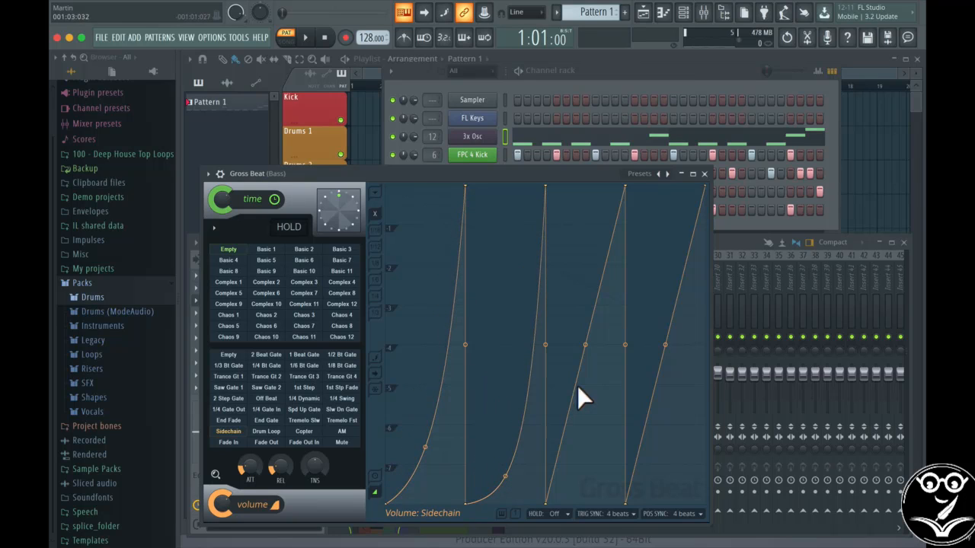
drag(589, 352, 589, 464)
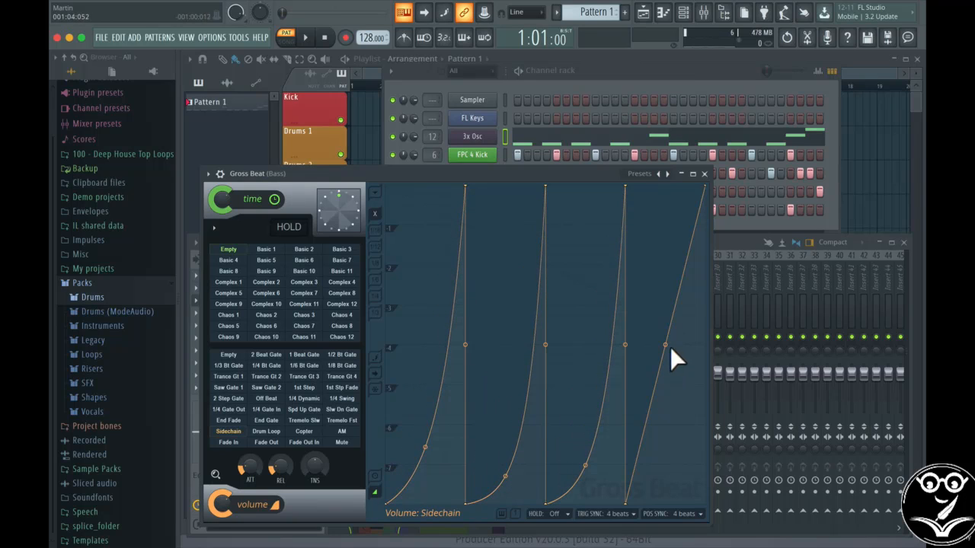
drag(670, 349, 671, 466)
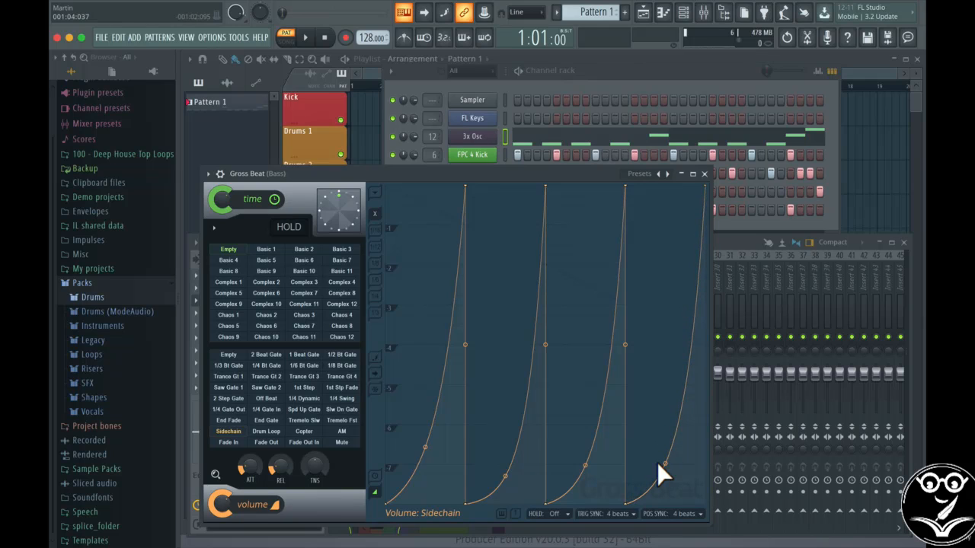
Play the pattern with the curved Sidechain ramps, lower the Gross Beat volume mix to about 59%, and replay it.
key(space)
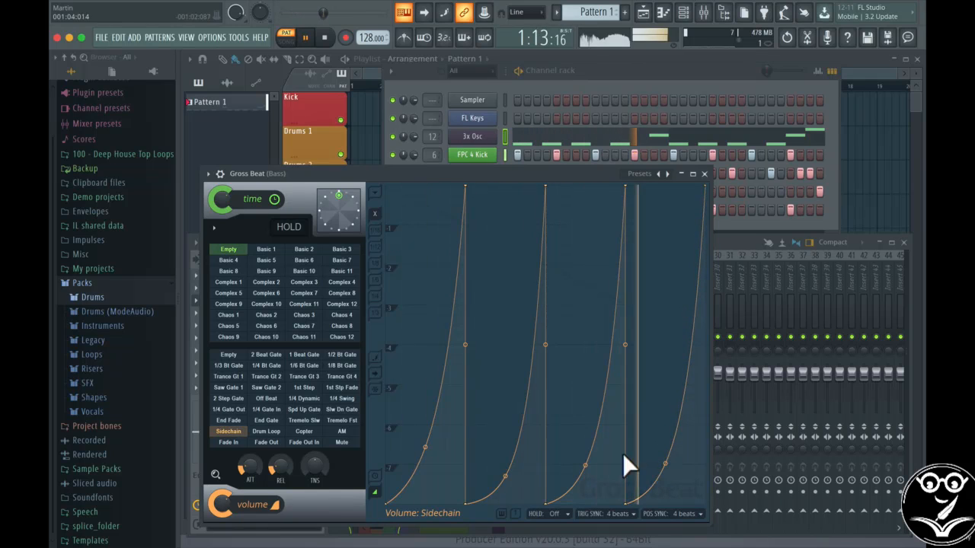
key(space)
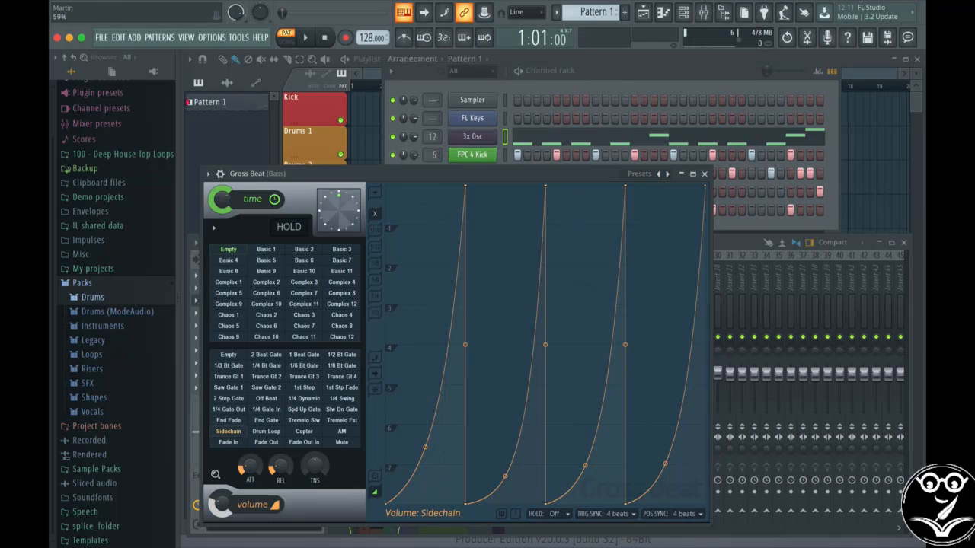
key(space)
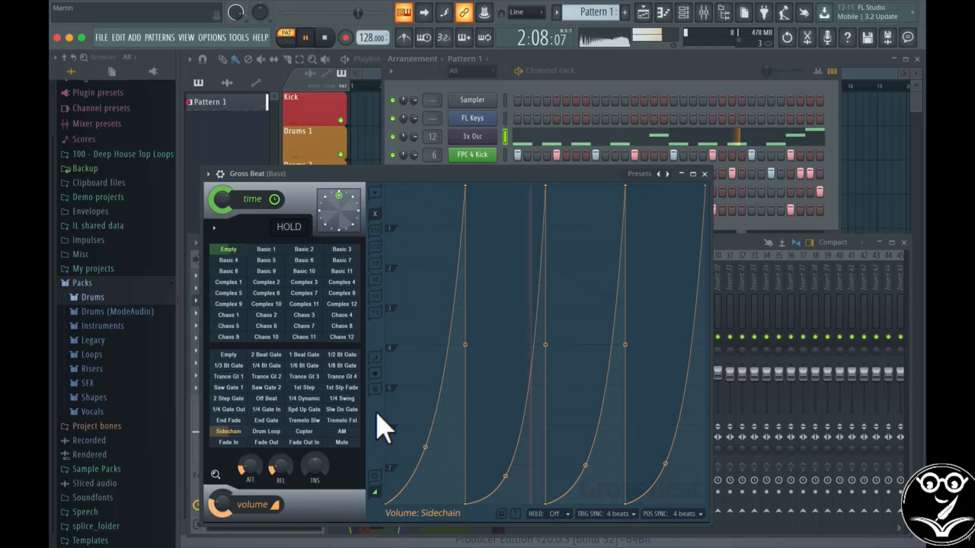
Raise the tension of the first three Sidechain ramps to nearly straight, bow the fourth one upward, and stop playback.
drag(425, 447, 425, 334)
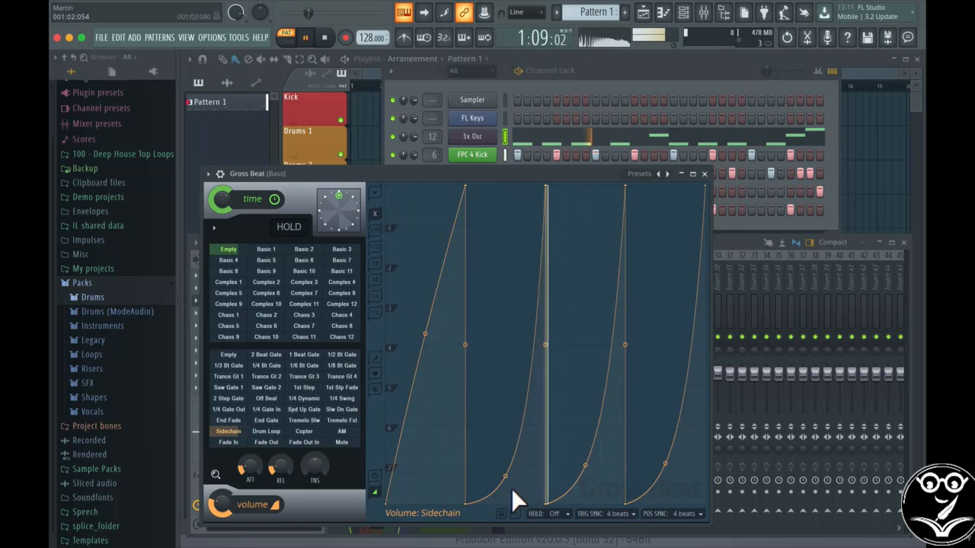
drag(505, 477, 506, 371)
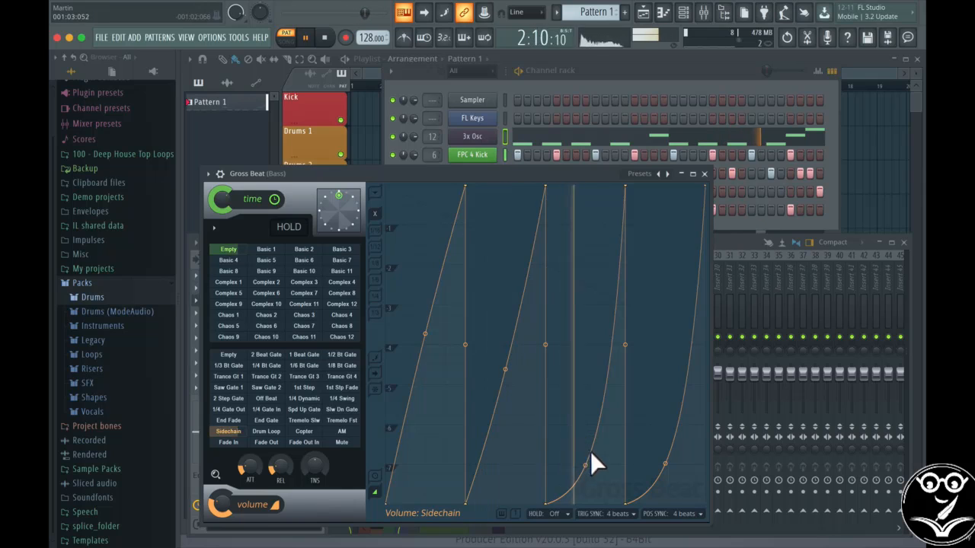
drag(585, 465, 585, 336)
drag(665, 464, 665, 287)
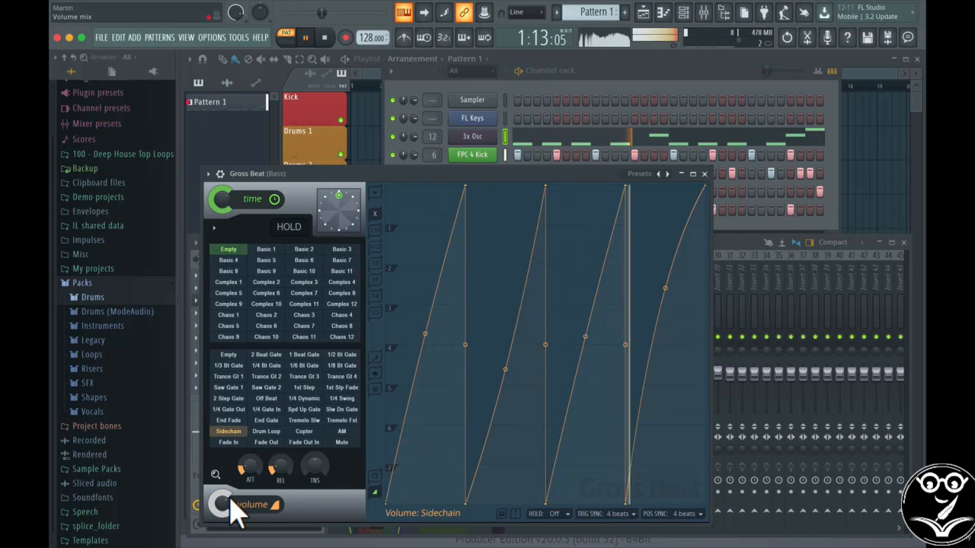
key(space)
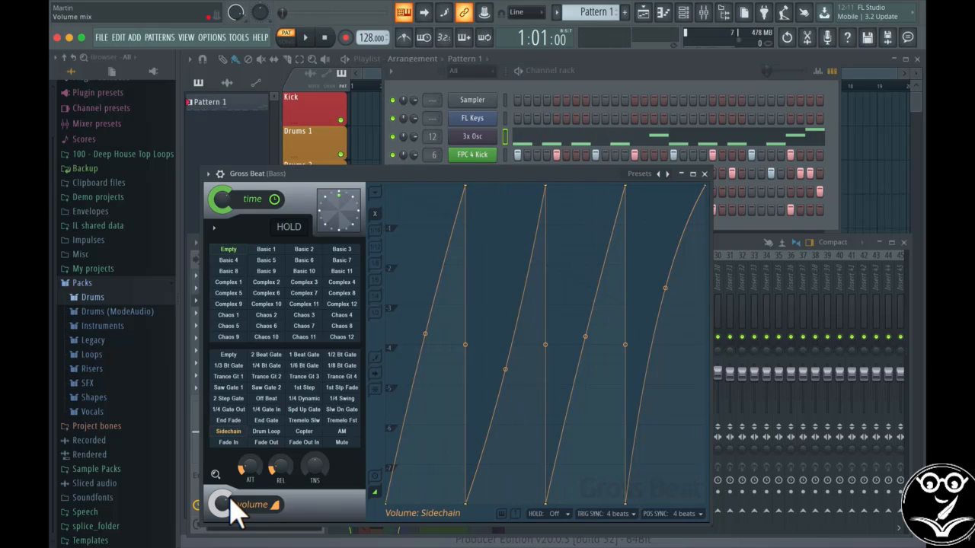